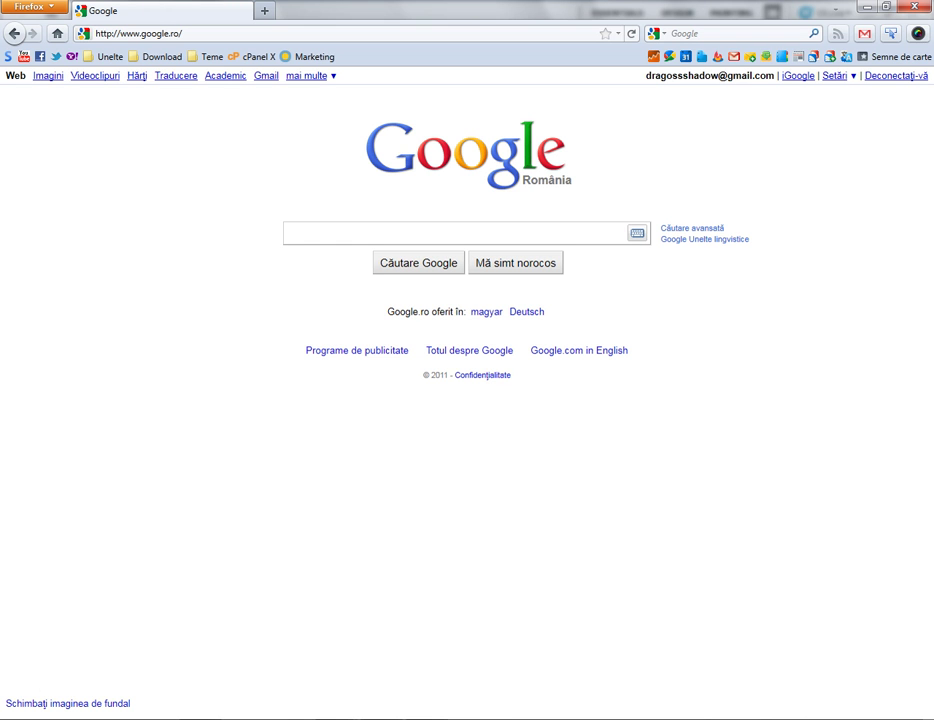
- Search Google for 'lipsum' and open the lipsum.com Lorem Ipsum generator
{"action": "type", "text": "lips"}
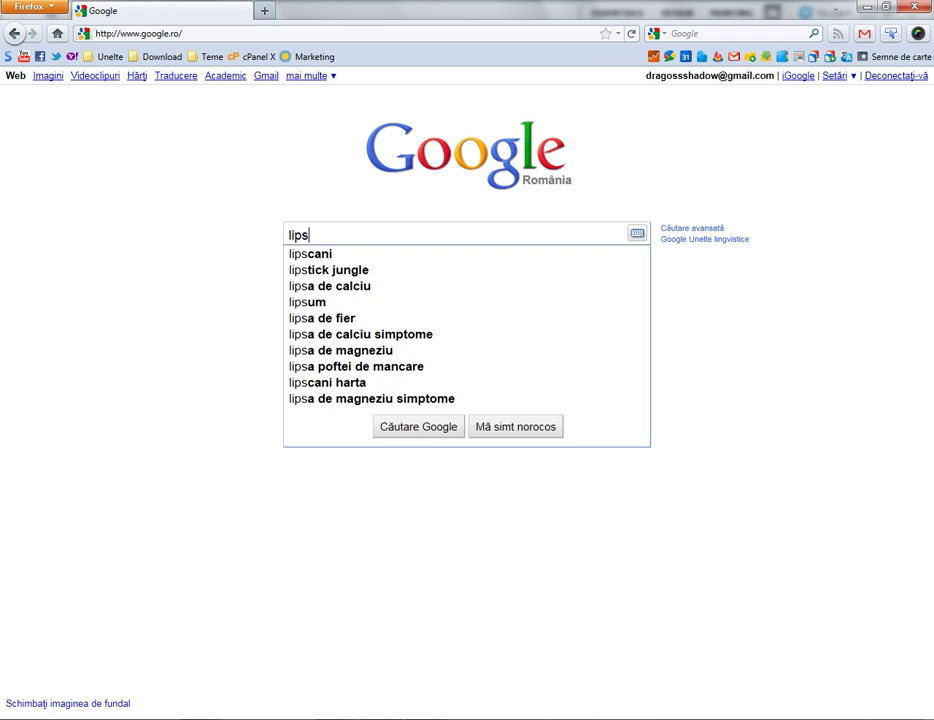
{"action": "type", "text": "um"}
{"action": "key", "text": "Return"}
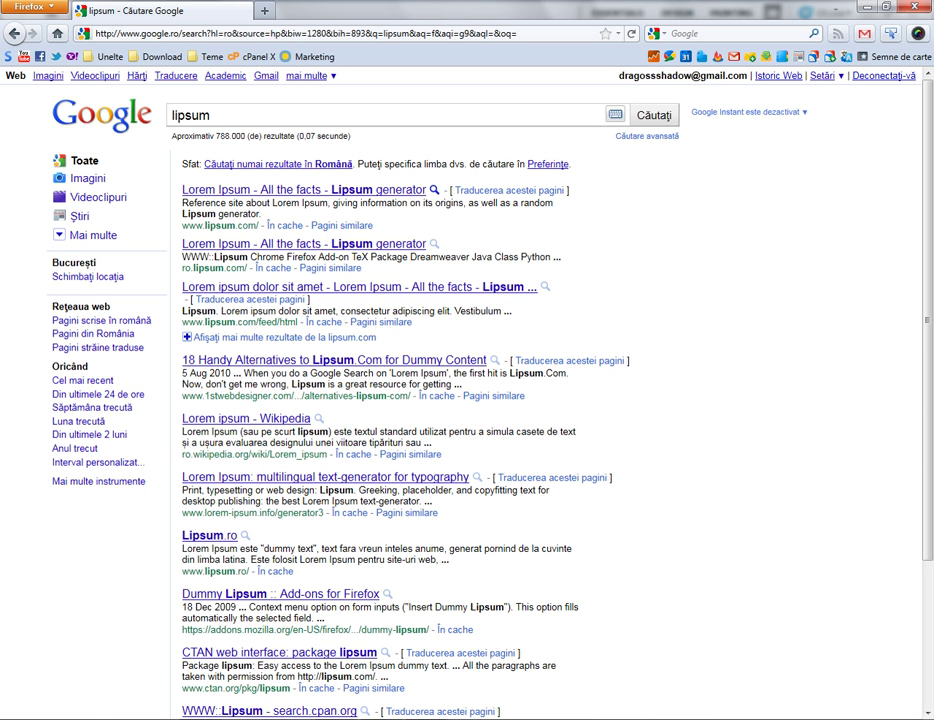
{"action": "left_click", "coordinate": [277, 190]}
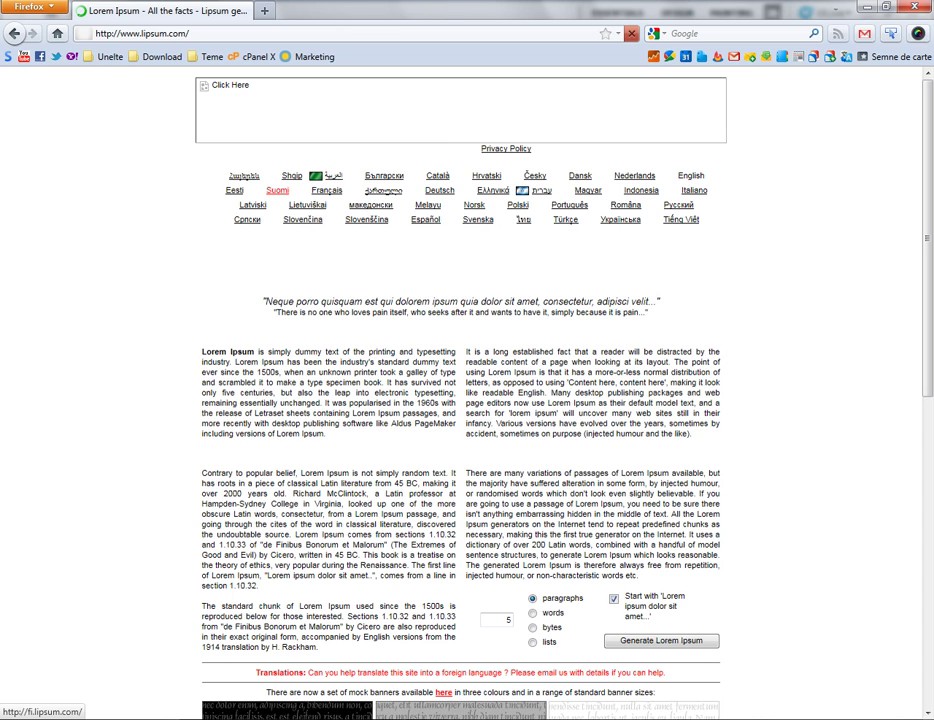
- Generate 1000 words of Lorem Ipsum on lipsum.com
{"action": "scroll", "coordinate": [277, 190], "scroll_direction": "down", "scroll_amount": 5}
{"action": "scroll", "coordinate": [277, 190], "scroll_direction": "down", "scroll_amount": 5}
{"action": "scroll", "coordinate": [277, 190], "scroll_direction": "up", "scroll_amount": 8}
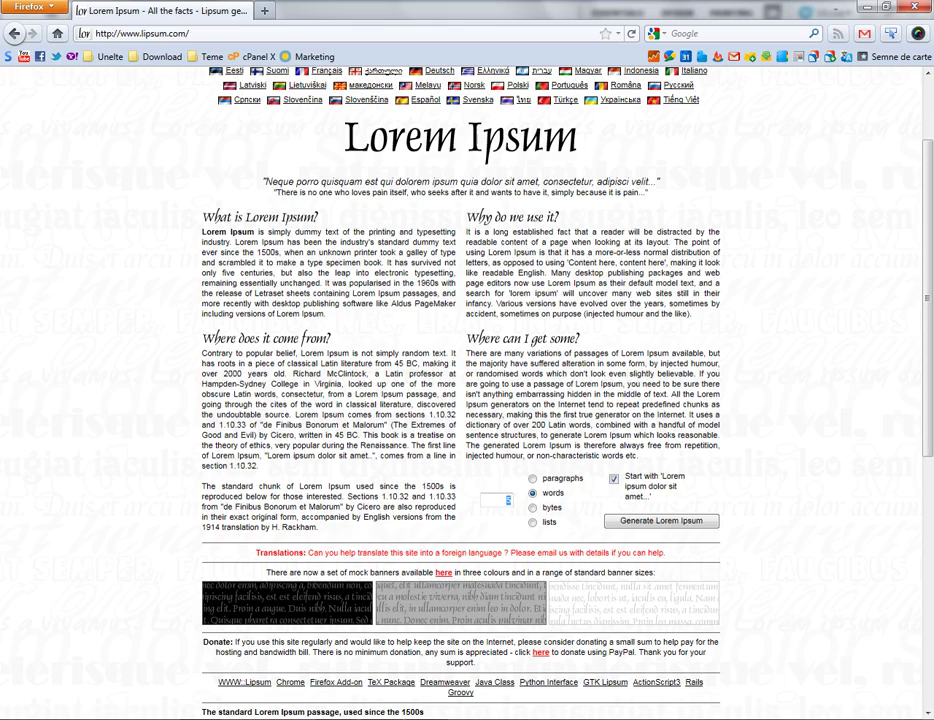
{"action": "type", "text": "1000"}
{"action": "key", "text": "Return"}
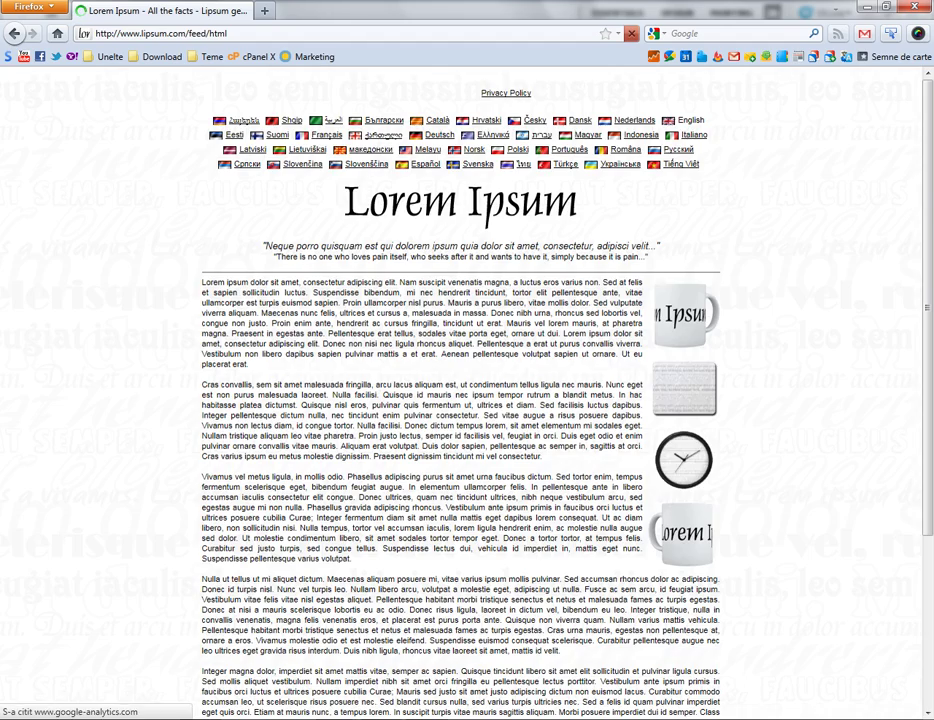
- Select the first generated paragraph and switch back to the Photoshop Untitled-1 mockup
{"action": "scroll", "coordinate": [460, 400], "scroll_direction": "down", "scroll_amount": 4}
{"action": "scroll", "coordinate": [460, 400], "scroll_direction": "up", "scroll_amount": 3}
{"action": "mouse_move", "coordinate": [202, 256]}
{"action": "left_mouse_down"}
{"action": "mouse_move", "coordinate": [291, 308]}
{"action": "mouse_move", "coordinate": [248, 339]}
{"action": "left_mouse_up"}
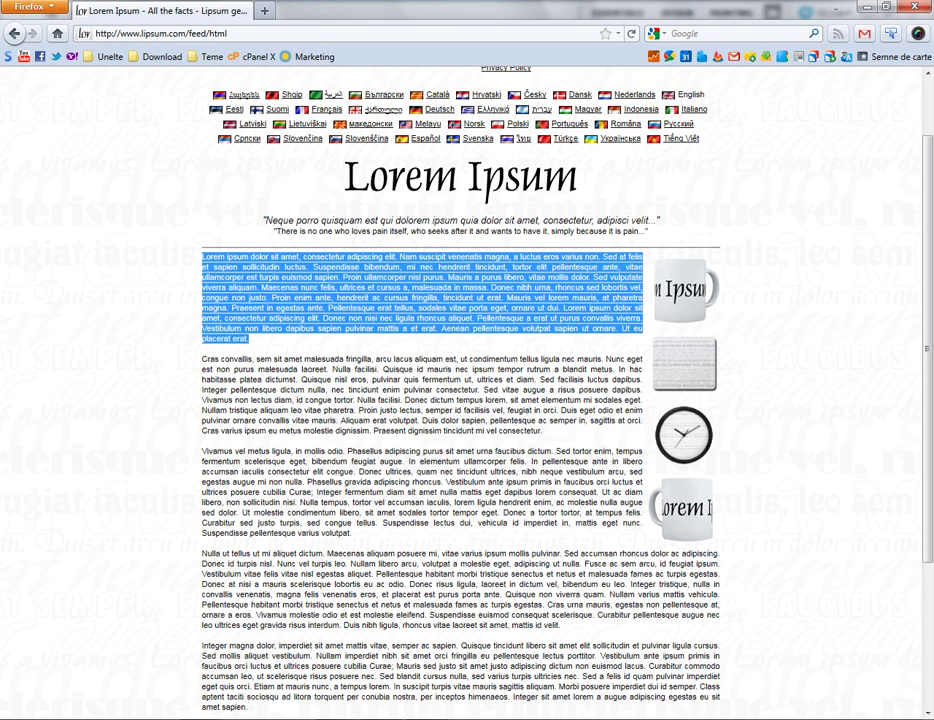
{"action": "left_click", "coordinate": [335, 718]}
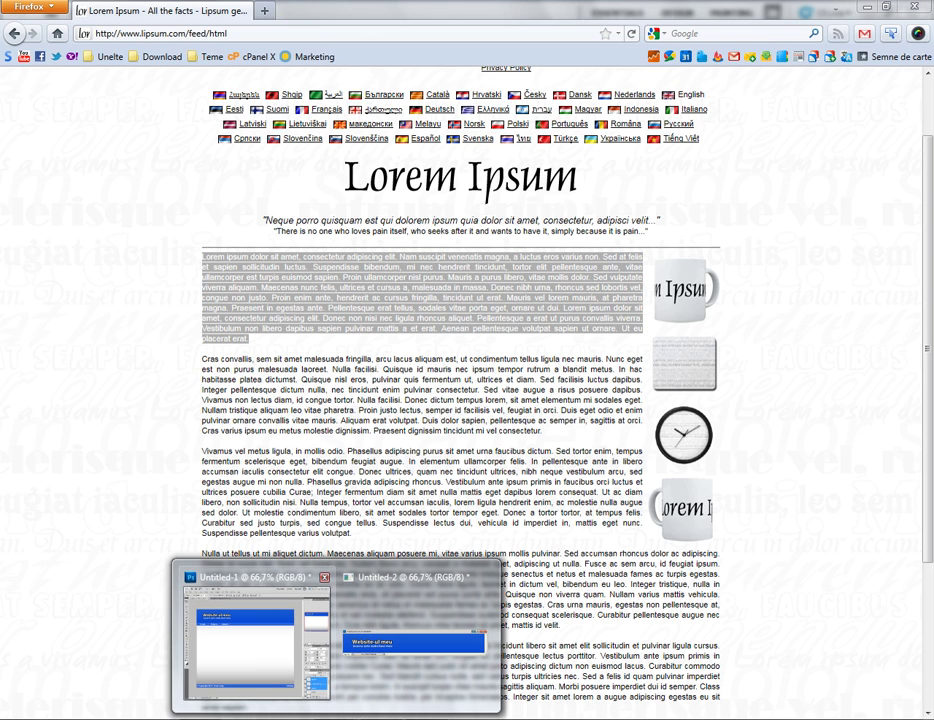
{"action": "left_click", "coordinate": [255, 640]}
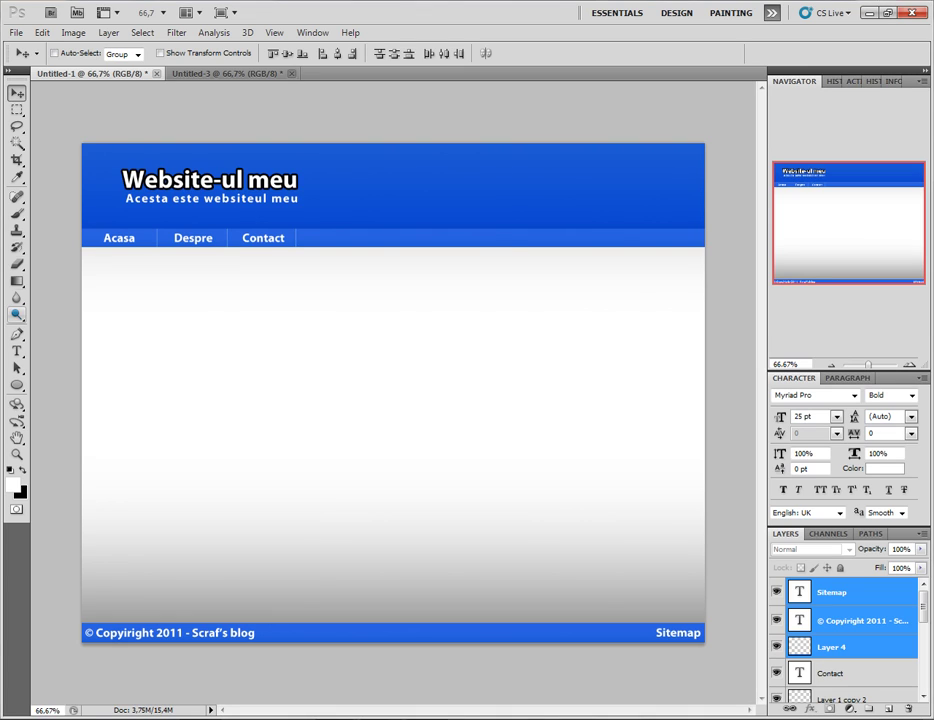
- Create a new text layer with the pasted Lorem Ipsum paragraph coloured near-black
{"action": "left_click", "coordinate": [17, 351]}
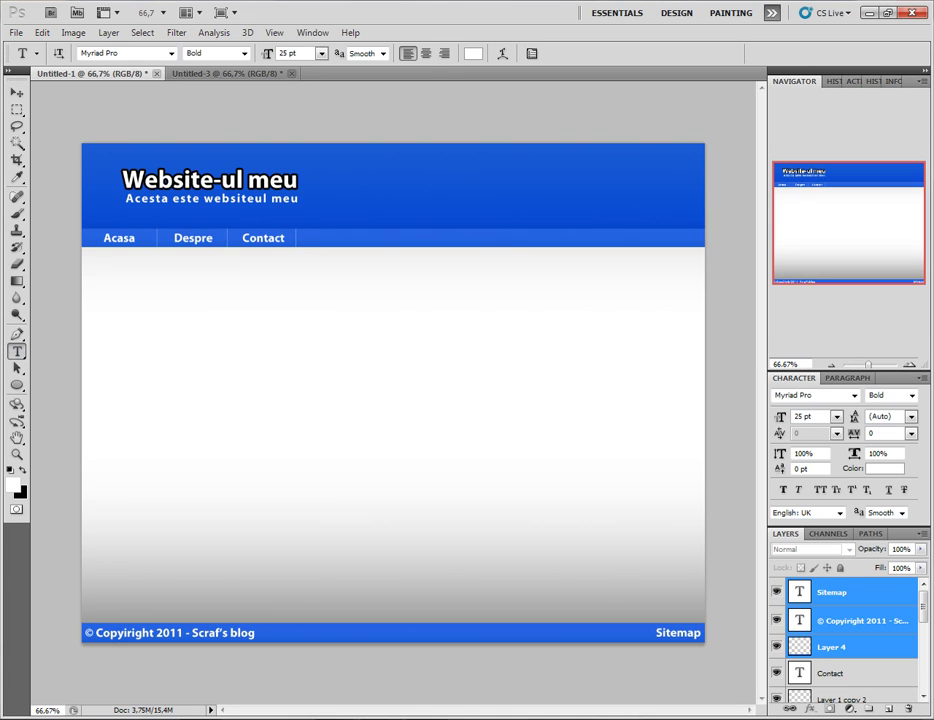
{"action": "key", "text": "d"}
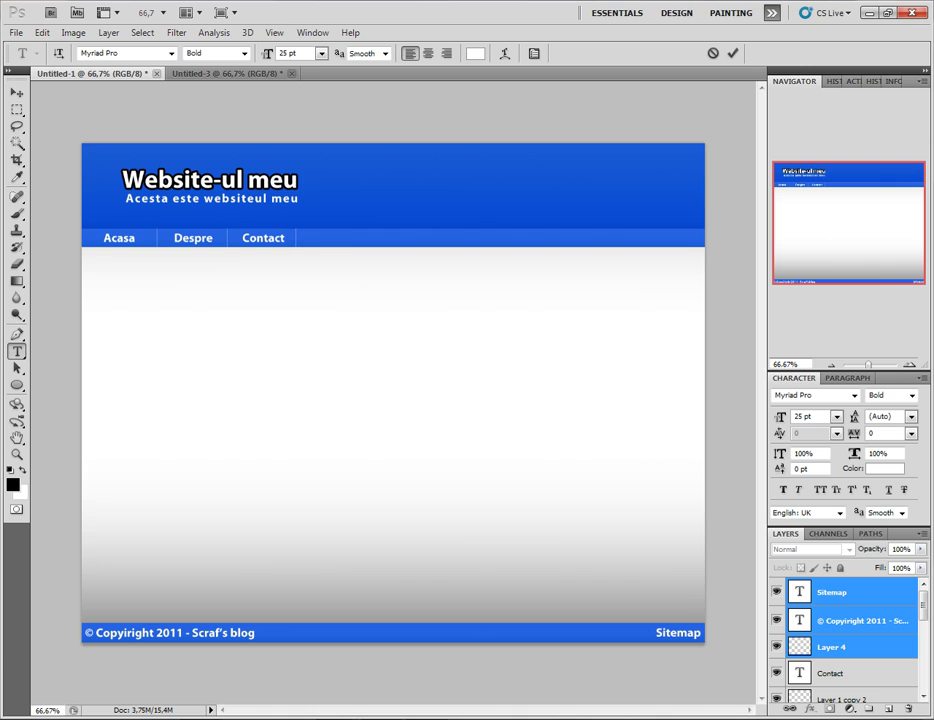
{"action": "left_click", "coordinate": [234, 358]}
{"action": "left_click_drag", "start_coordinate": [400, 358], "coordinate": [217, 411]}
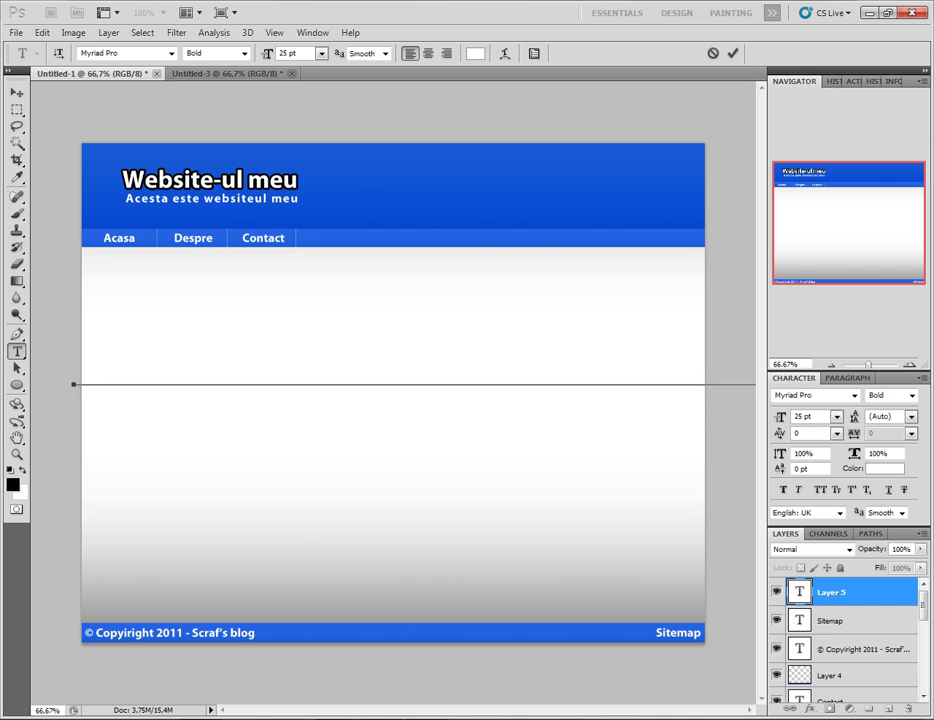
{"action": "key", "text": "ctrl+a"}
{"action": "left_click", "coordinate": [476, 53]}
{"action": "left_click", "coordinate": [200, 613]}
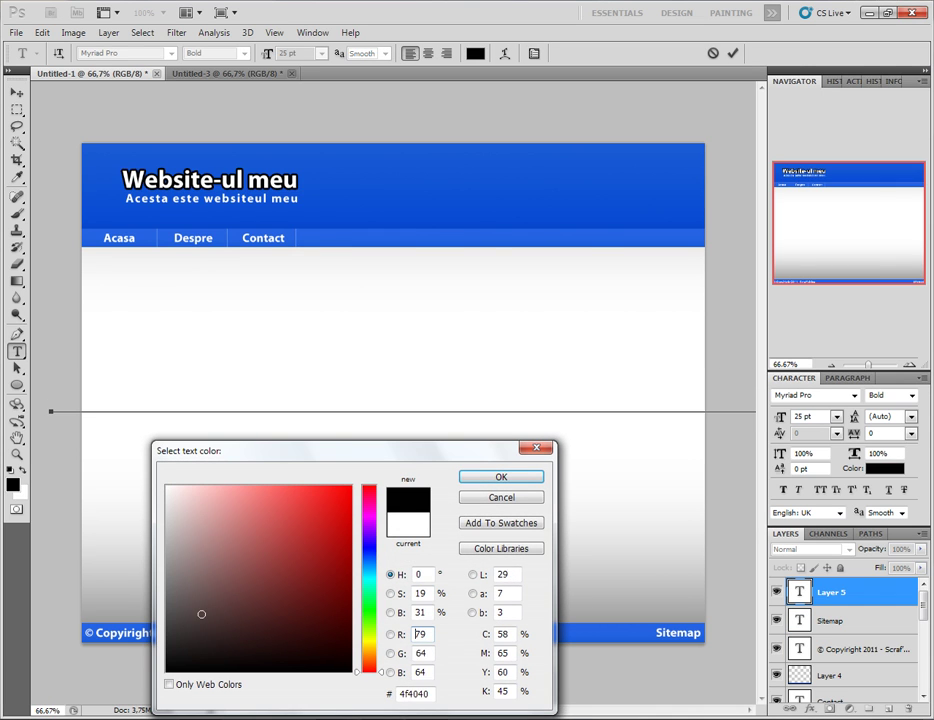
{"action": "left_click_drag", "start_coordinate": [200, 613], "coordinate": [170, 669]}
{"action": "left_click", "coordinate": [498, 477]}
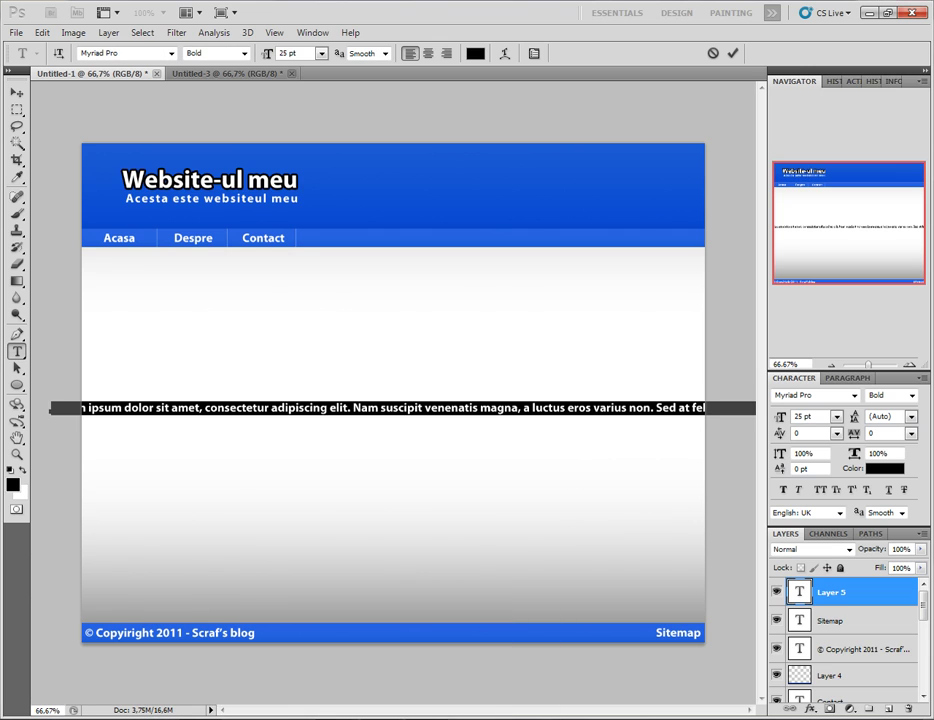
- Move the text below the navigation bar, break it after 'non.', then commit and hide the layer
{"action": "mouse_move", "coordinate": [51, 410]}
{"action": "left_mouse_down"}
{"action": "mouse_move", "coordinate": [89, 332]}
{"action": "mouse_move", "coordinate": [88, 262]}
{"action": "left_mouse_up"}
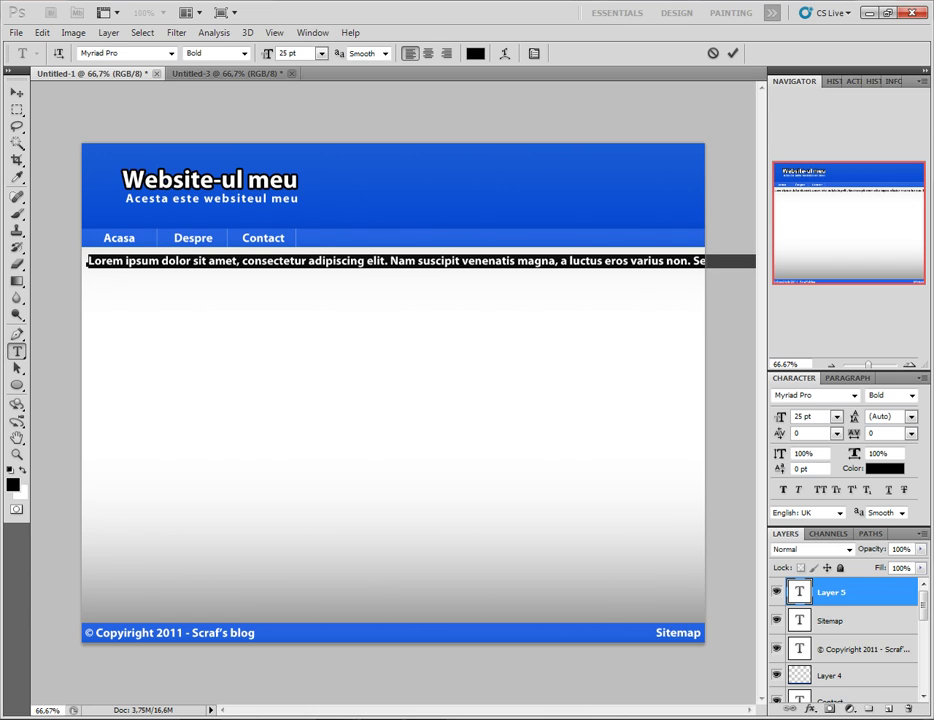
{"action": "left_click", "coordinate": [691, 261]}
{"action": "key", "text": "Return"}
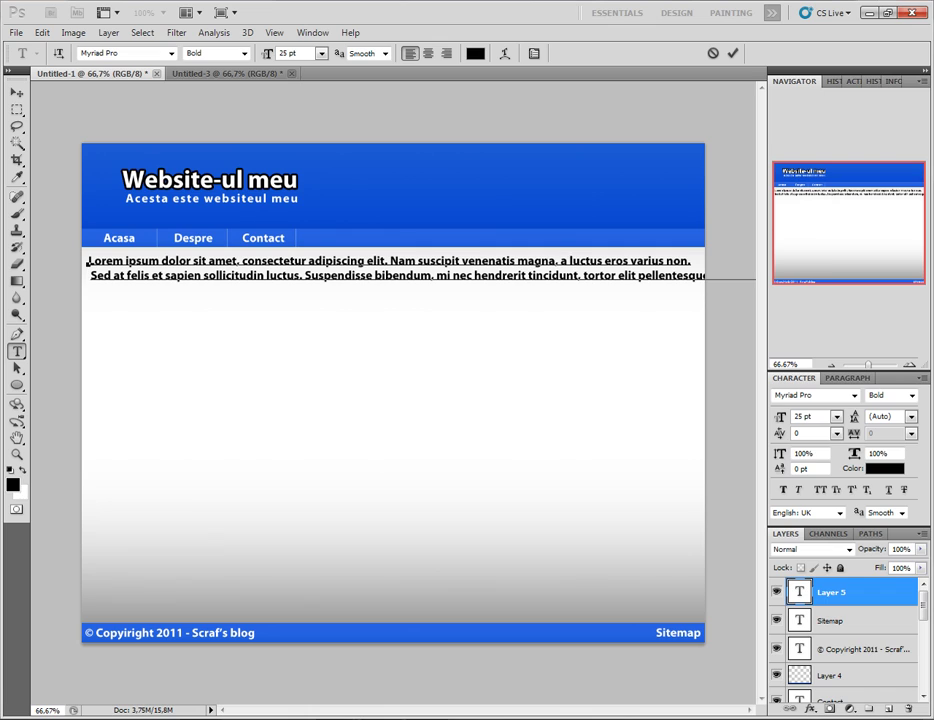
{"action": "key", "text": "BackSpace"}
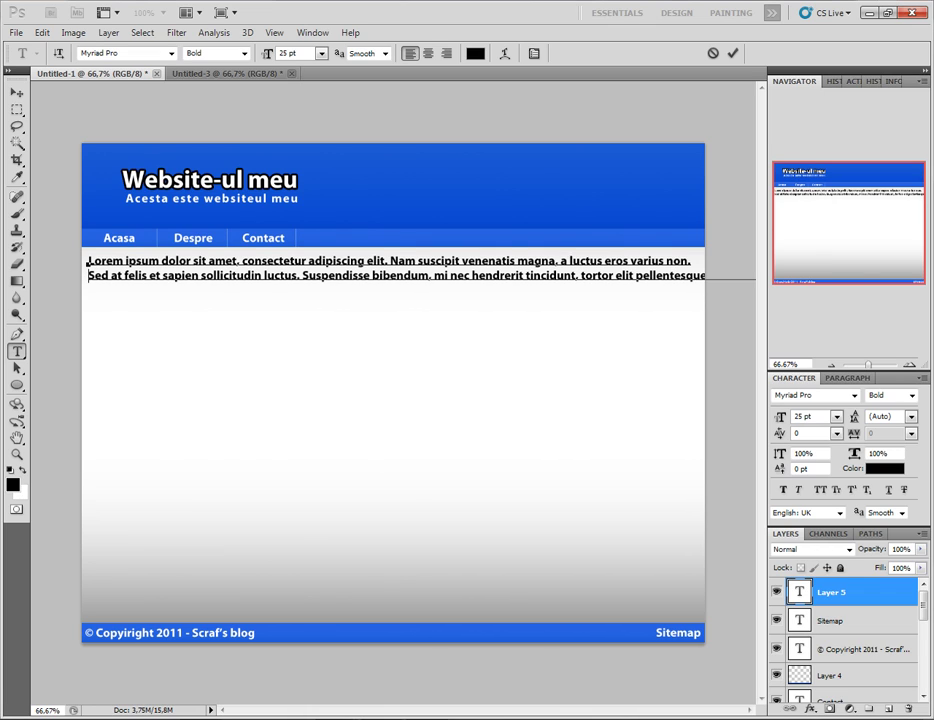
{"action": "left_click", "coordinate": [776, 592]}
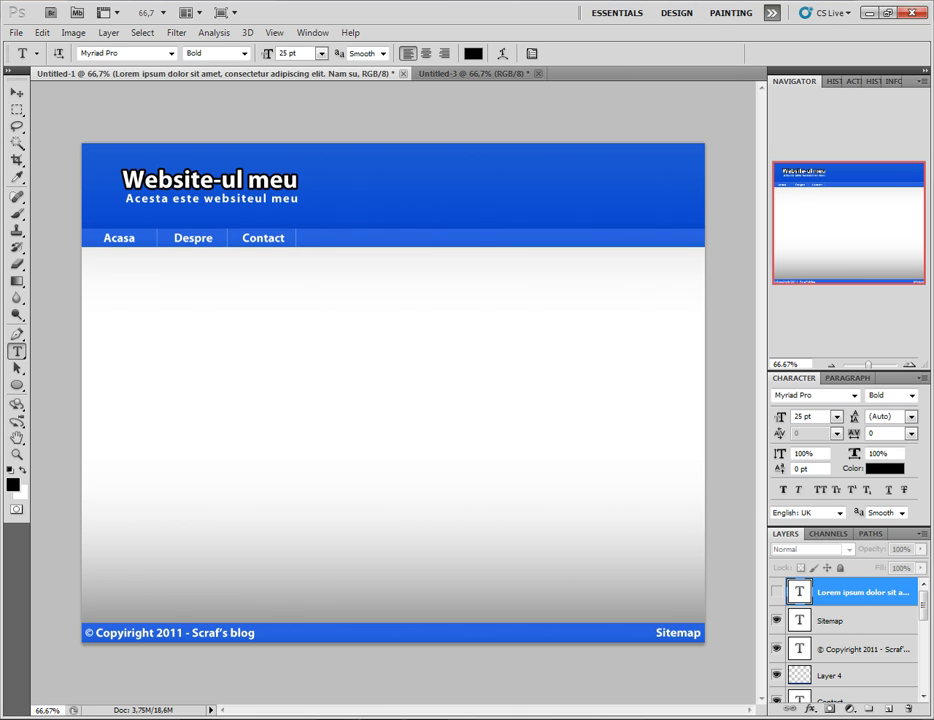
- Delete the Lorem ipsum text layer, confirming the prompt
{"action": "key", "text": "Delete"}
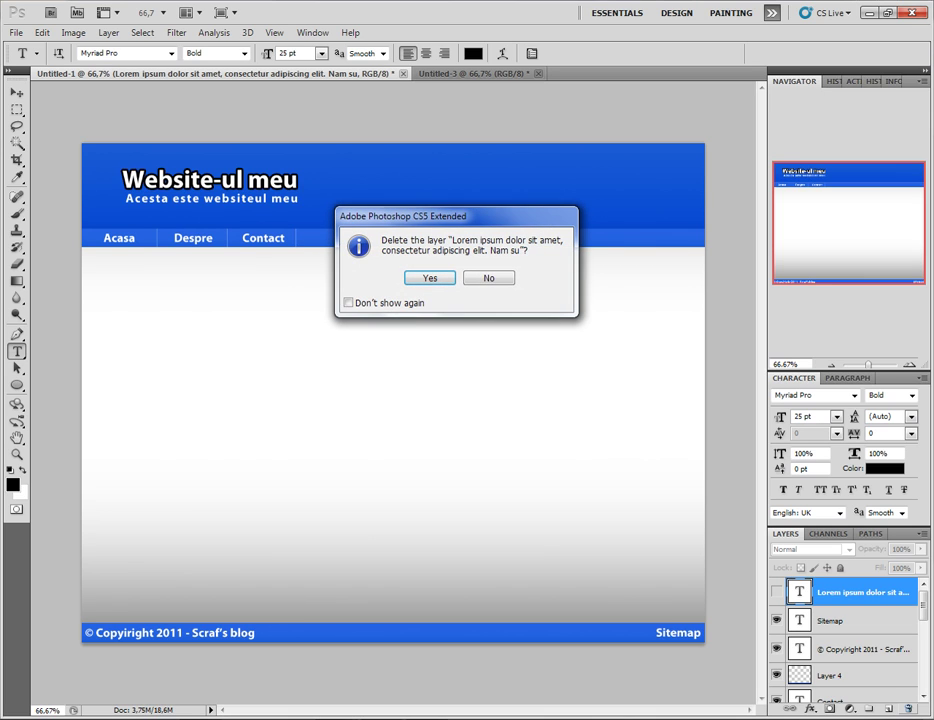
{"action": "key", "text": "Return"}
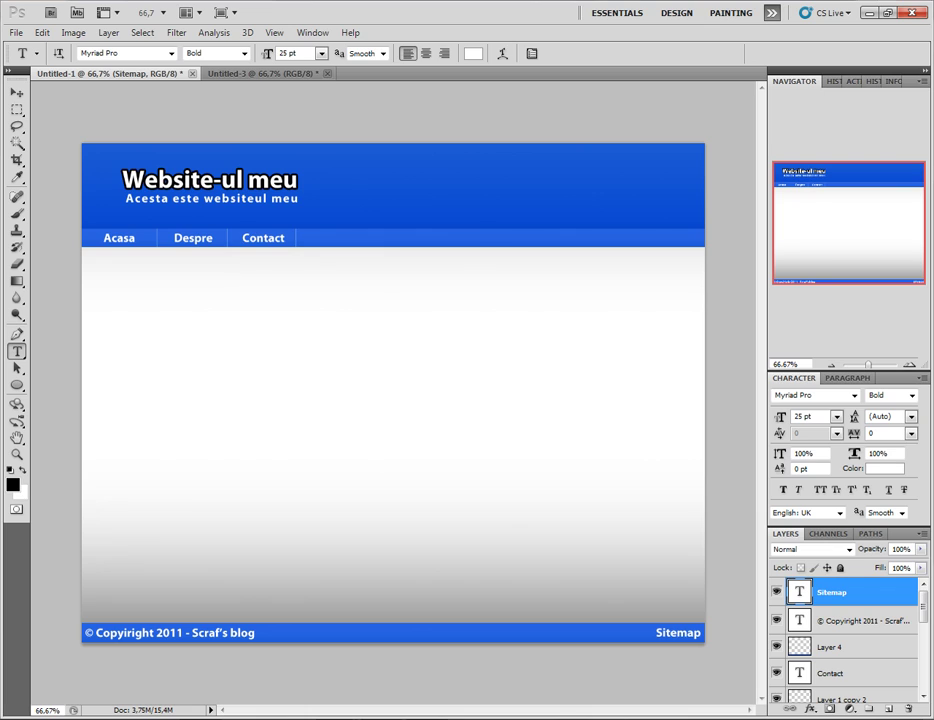
{"action": "left_click", "coordinate": [17, 160]}
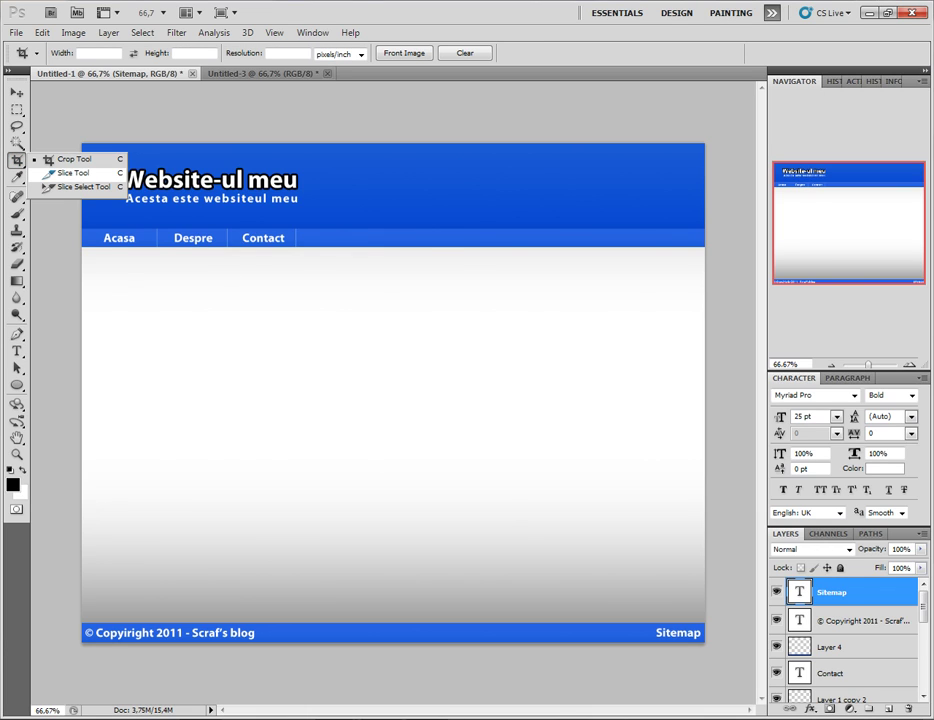
- Draw a Slice Tool slice framing the 'Website-ul meu' title and its tagline
{"action": "left_click", "coordinate": [72, 173]}
{"action": "scroll", "coordinate": [225, 262], "scroll_direction": "up", "scroll_amount": 2}
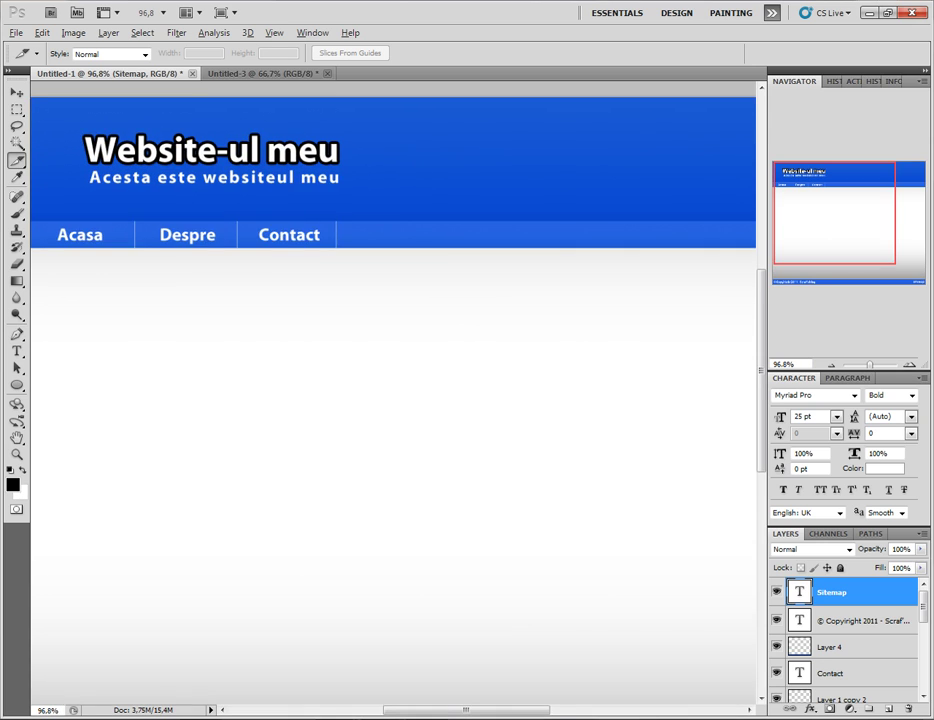
{"action": "right_click", "coordinate": [99, 122]}
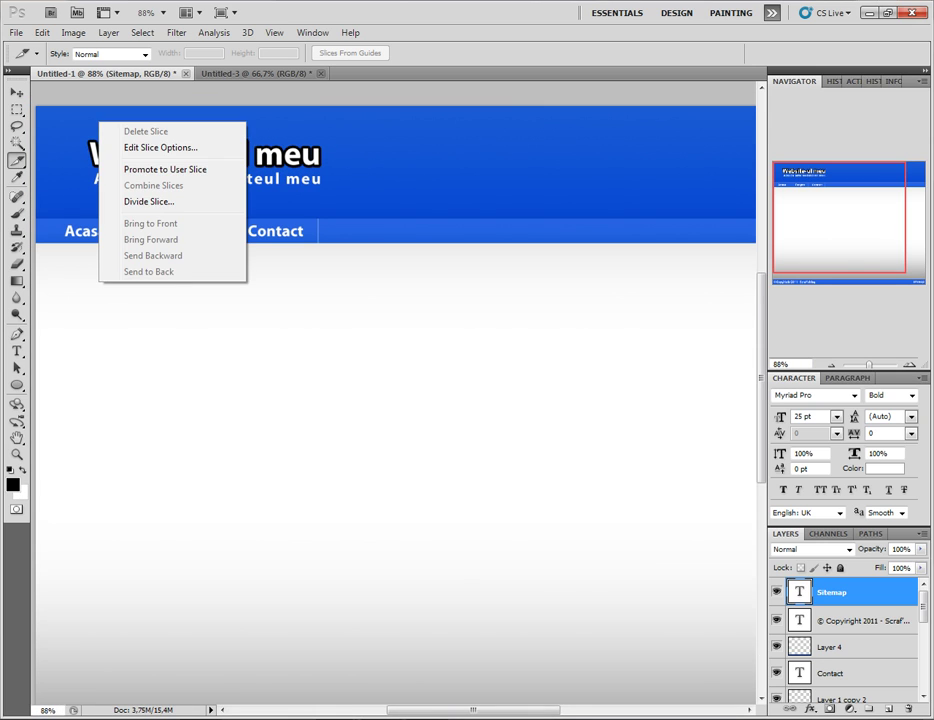
{"action": "key", "text": "Escape"}
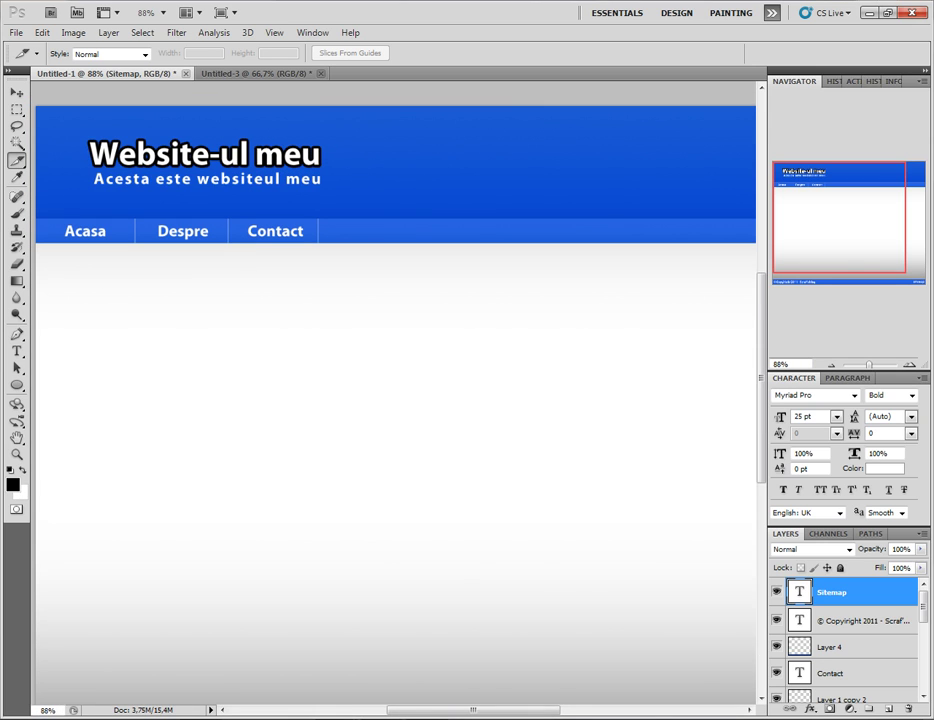
{"action": "left_click_drag", "start_coordinate": [80, 131], "coordinate": [145, 196]}
{"action": "left_click_drag", "start_coordinate": [72, 132], "coordinate": [322, 197]}
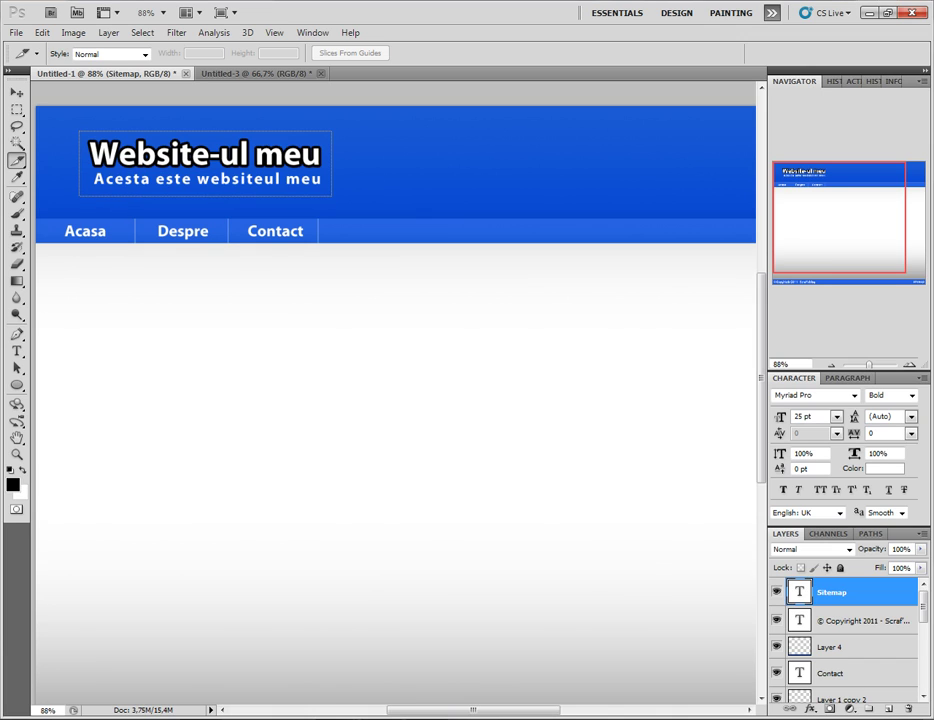
{"action": "left_click_drag", "start_coordinate": [72, 132], "coordinate": [64, 127]}
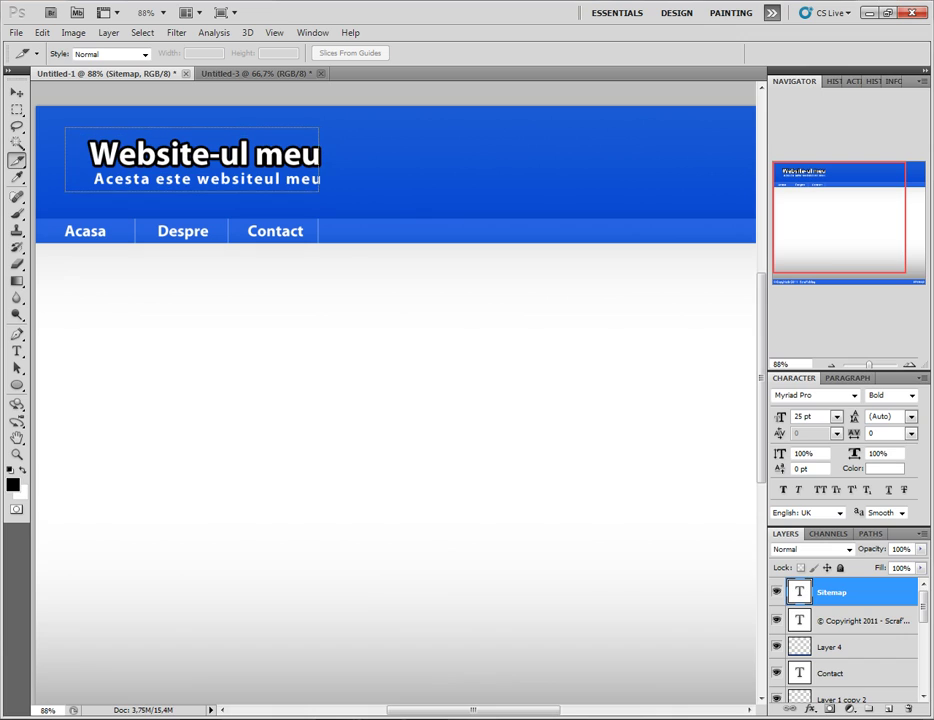
{"action": "left_click_drag", "start_coordinate": [322, 197], "coordinate": [358, 205]}
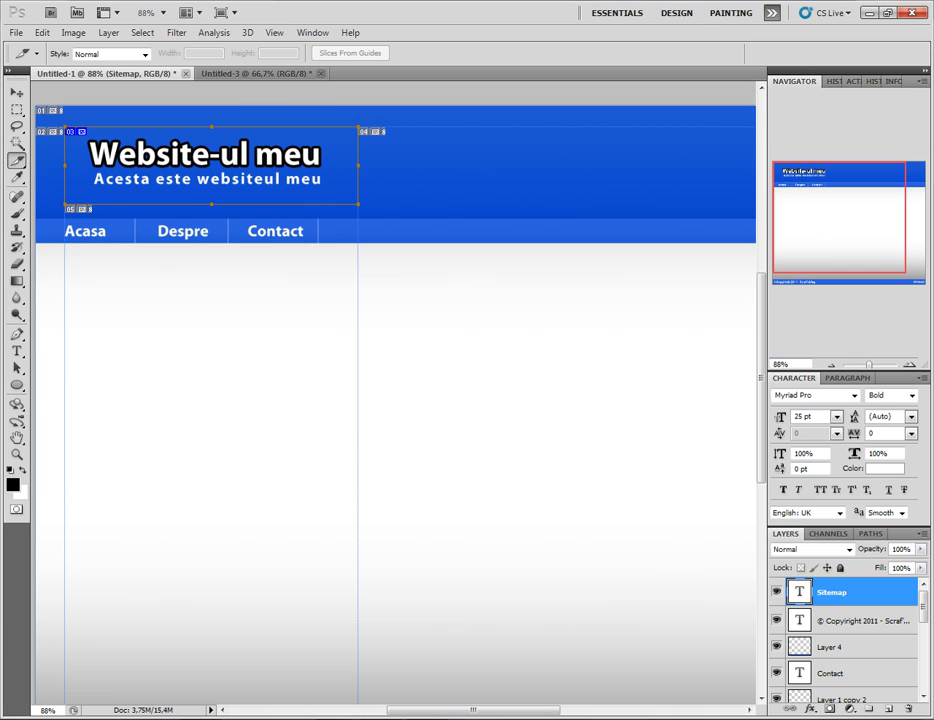
- Slice the Acasa, Despre and Contact navigation buttons separately, then zoom out
{"action": "scroll", "coordinate": [395, 400], "scroll_direction": "down", "scroll_amount": 1}
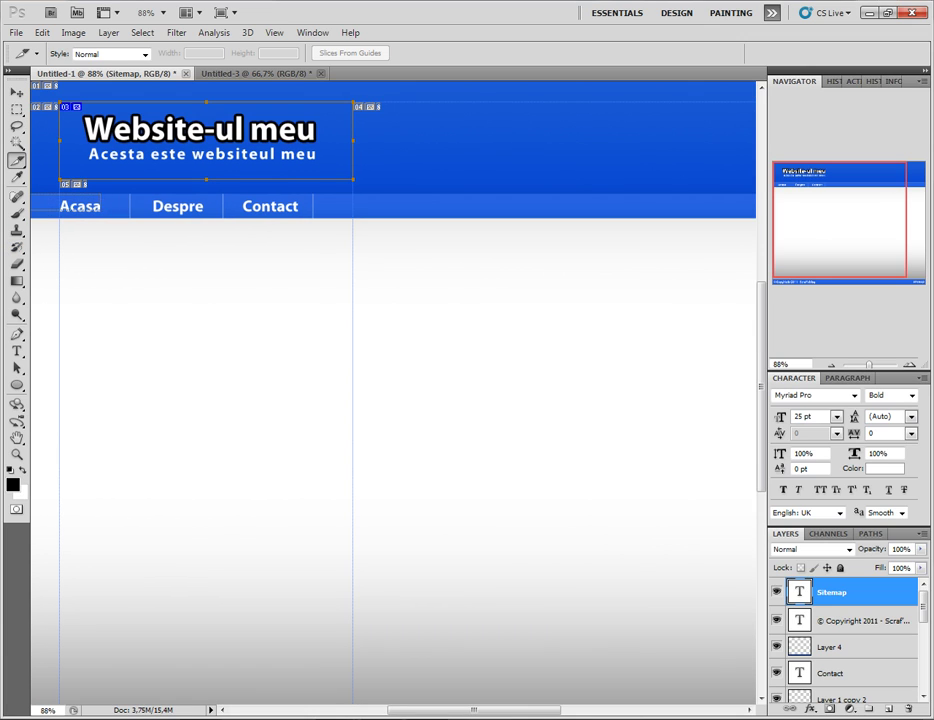
{"action": "left_click_drag", "start_coordinate": [31, 194], "coordinate": [129, 217]}
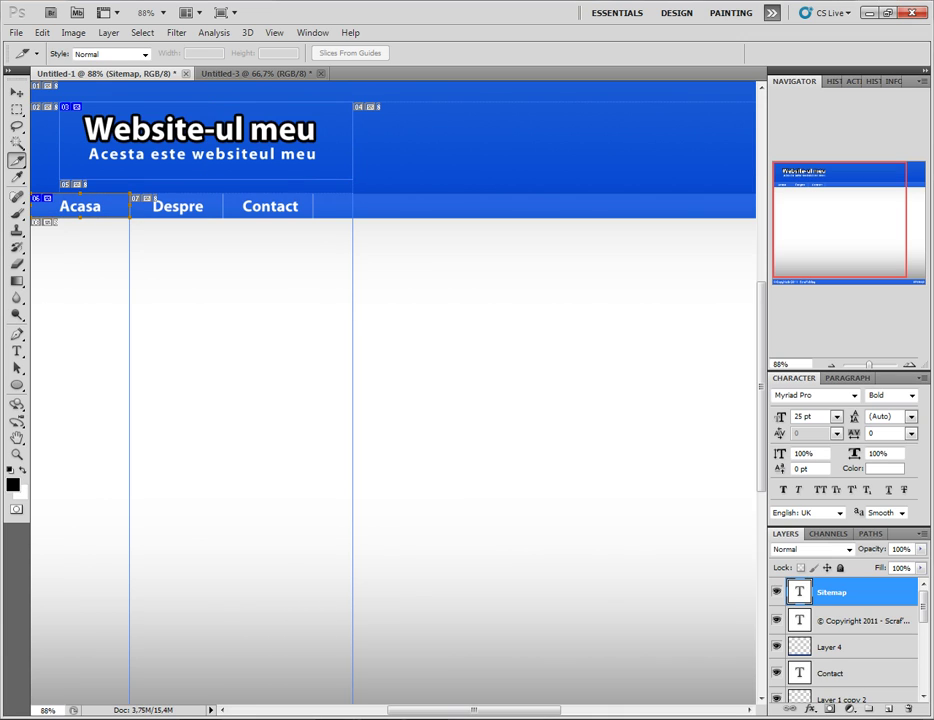
{"action": "left_click_drag", "start_coordinate": [155, 198], "coordinate": [213, 218]}
{"action": "left_click_drag", "start_coordinate": [129, 194], "coordinate": [222, 217]}
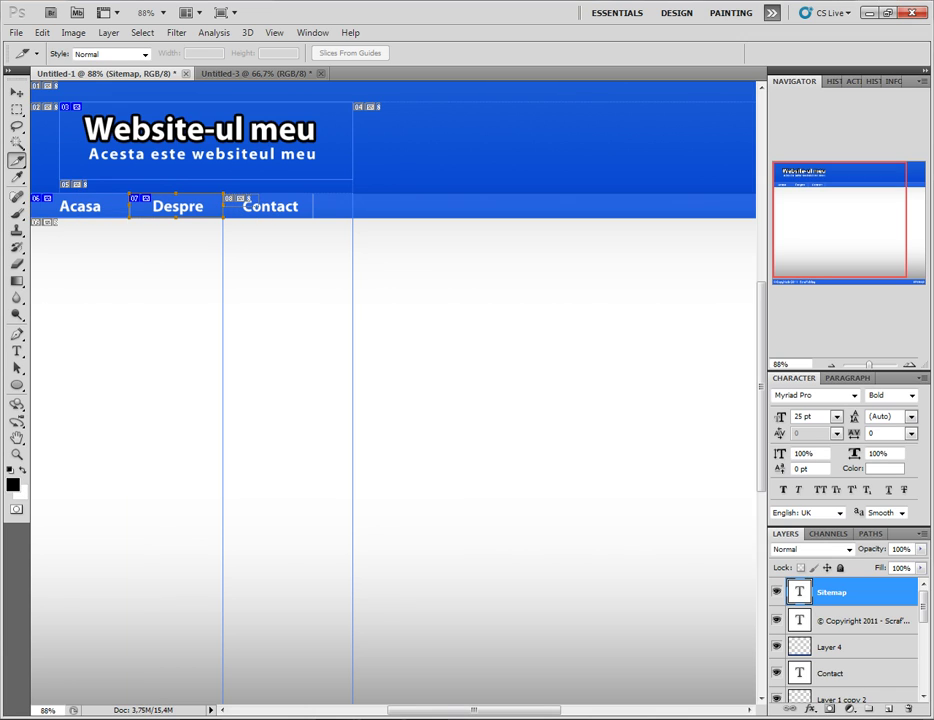
{"action": "left_click_drag", "start_coordinate": [222, 194], "coordinate": [313, 217]}
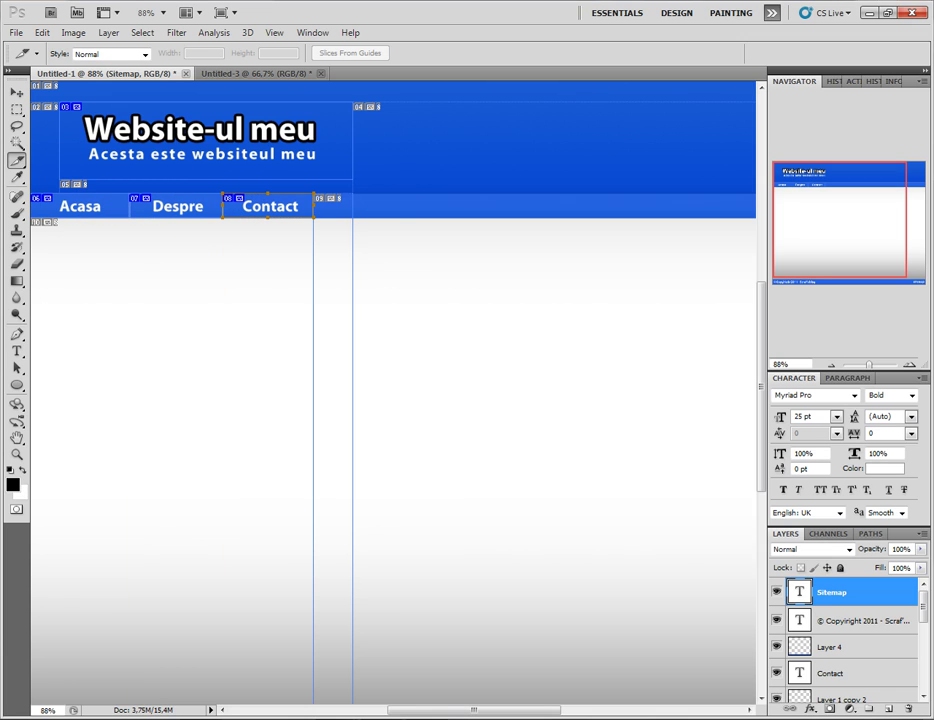
{"action": "key", "text": "ctrl+minus"}
{"action": "key", "text": "ctrl+minus"}
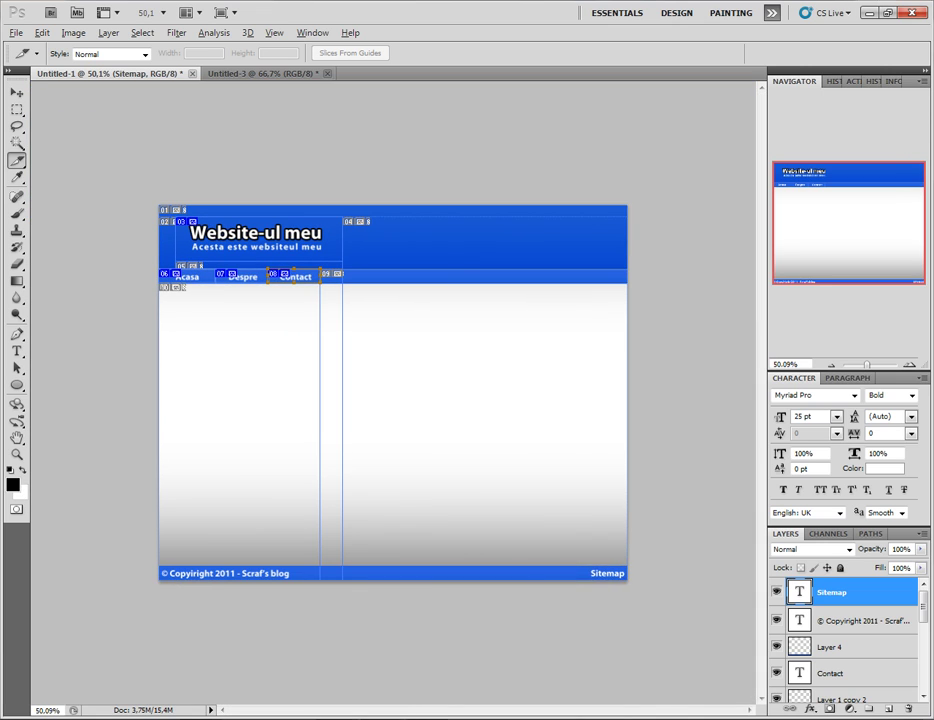
- Draw one slice over the white content area between the navigation bar and footer
{"action": "scroll", "coordinate": [390, 390], "scroll_direction": "up", "scroll_amount": 1}
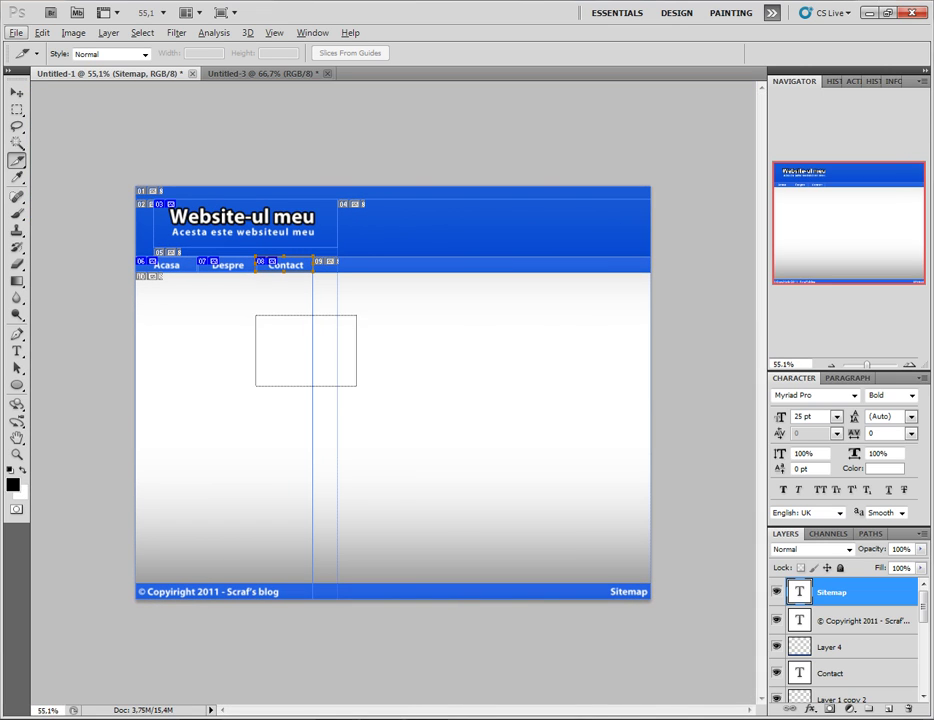
{"action": "mouse_move", "coordinate": [254, 313]}
{"action": "left_mouse_down"}
{"action": "mouse_move", "coordinate": [256, 343]}
{"action": "mouse_move", "coordinate": [227, 335]}
{"action": "mouse_move", "coordinate": [285, 348]}
{"action": "left_mouse_up"}
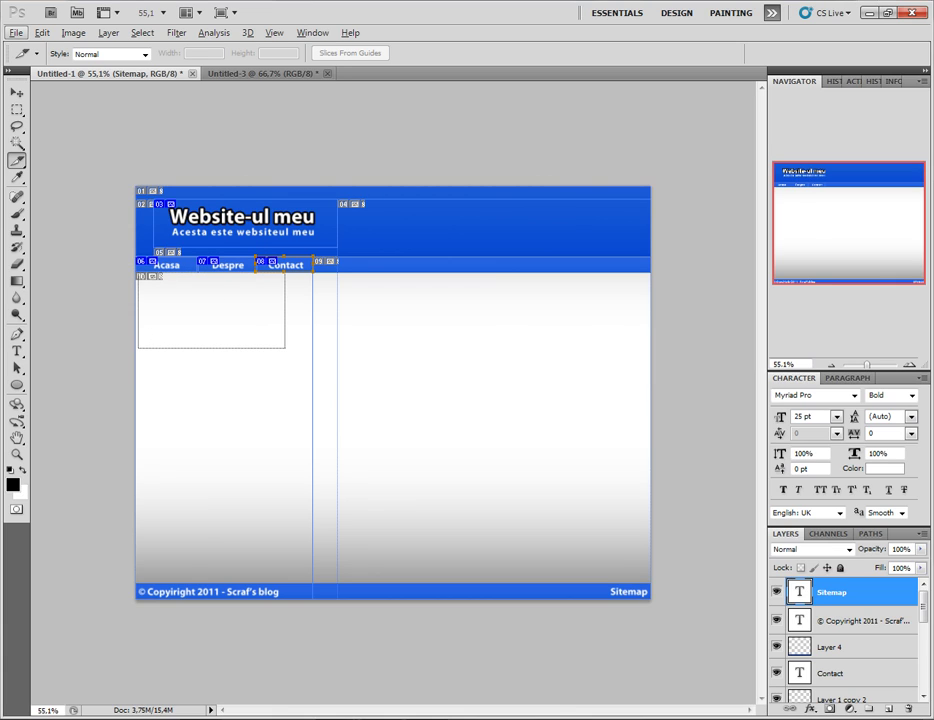
{"action": "left_click_drag", "start_coordinate": [138, 310], "coordinate": [138, 310]}
{"action": "left_click_drag", "start_coordinate": [285, 348], "coordinate": [285, 347]}
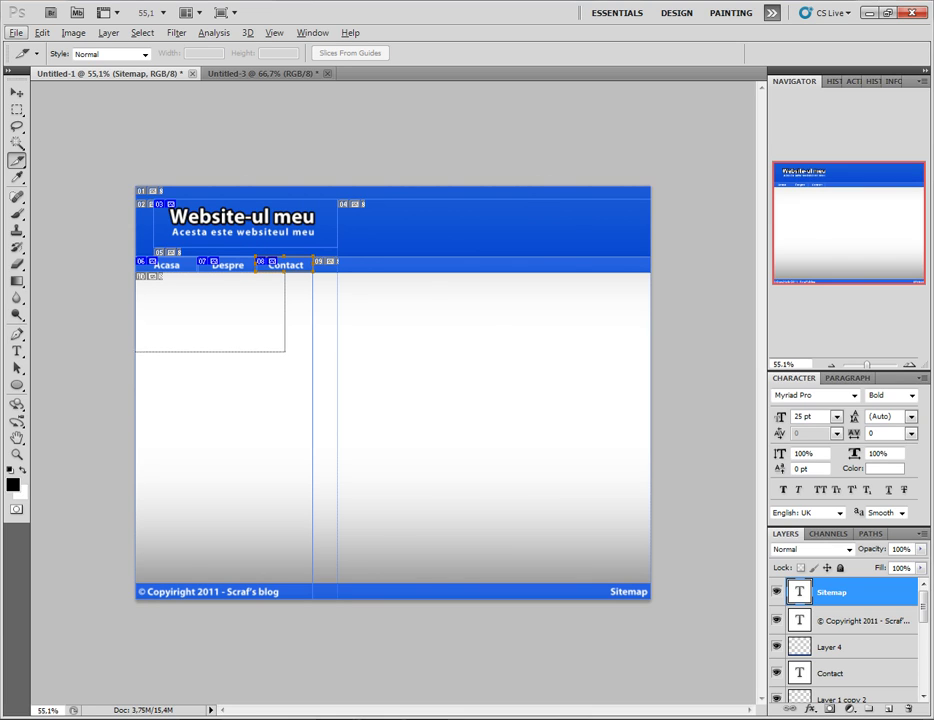
{"action": "mouse_move", "coordinate": [285, 348]}
{"action": "left_mouse_down"}
{"action": "mouse_move", "coordinate": [660, 503]}
{"action": "mouse_move", "coordinate": [647, 581]}
{"action": "left_mouse_up"}
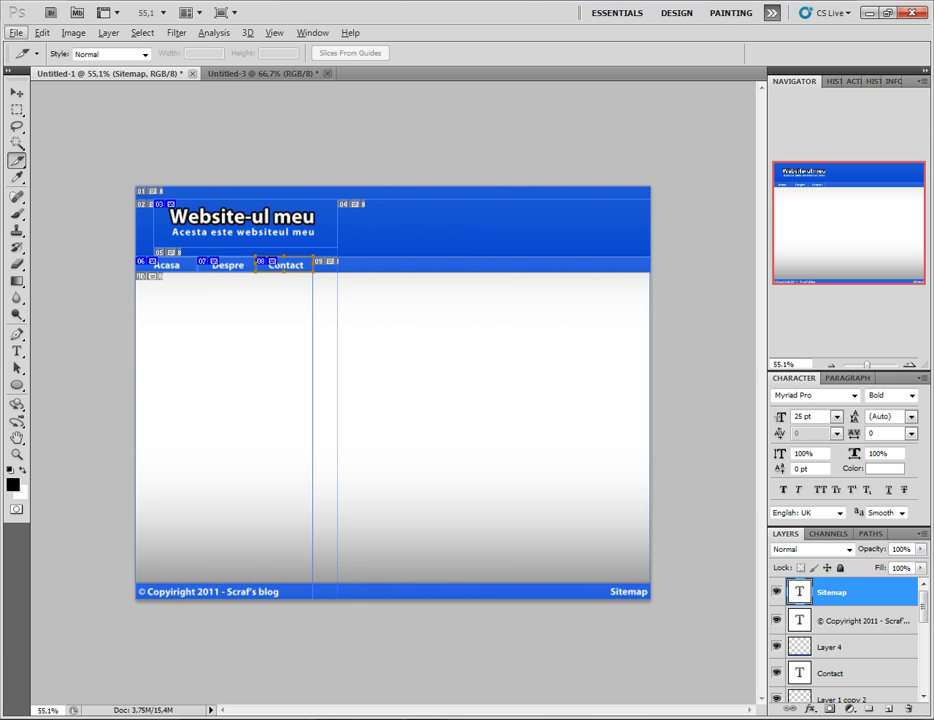
{"action": "left_click_drag", "start_coordinate": [647, 581], "coordinate": [651, 581]}
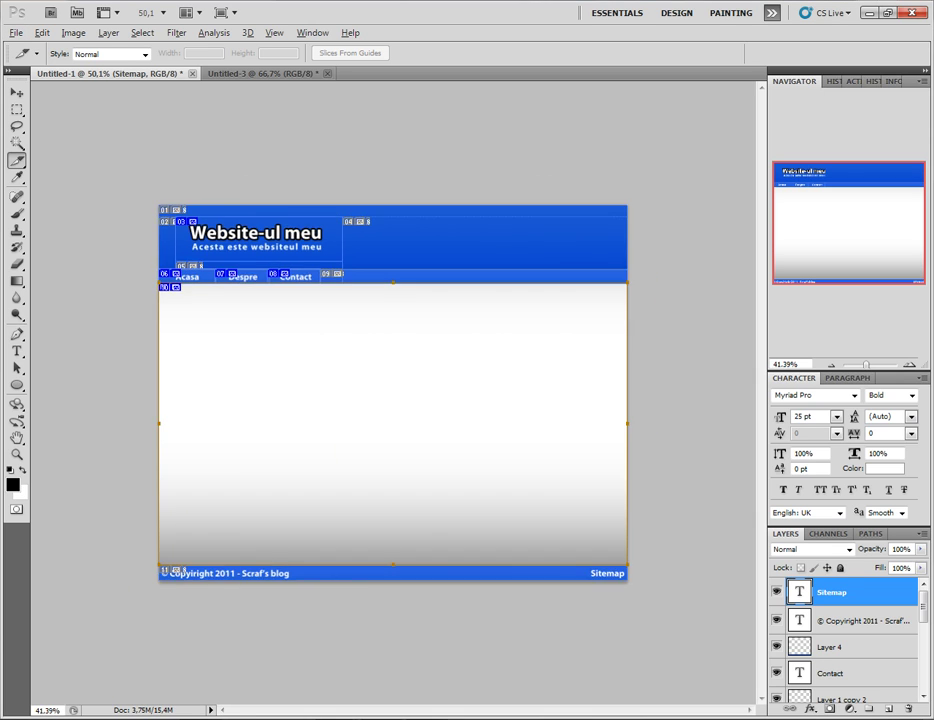
- Draw a slice around the footer's Sitemap text, separate from the copyright line
{"action": "scroll", "coordinate": [455, 396], "scroll_direction": "up", "scroll_amount": 4}
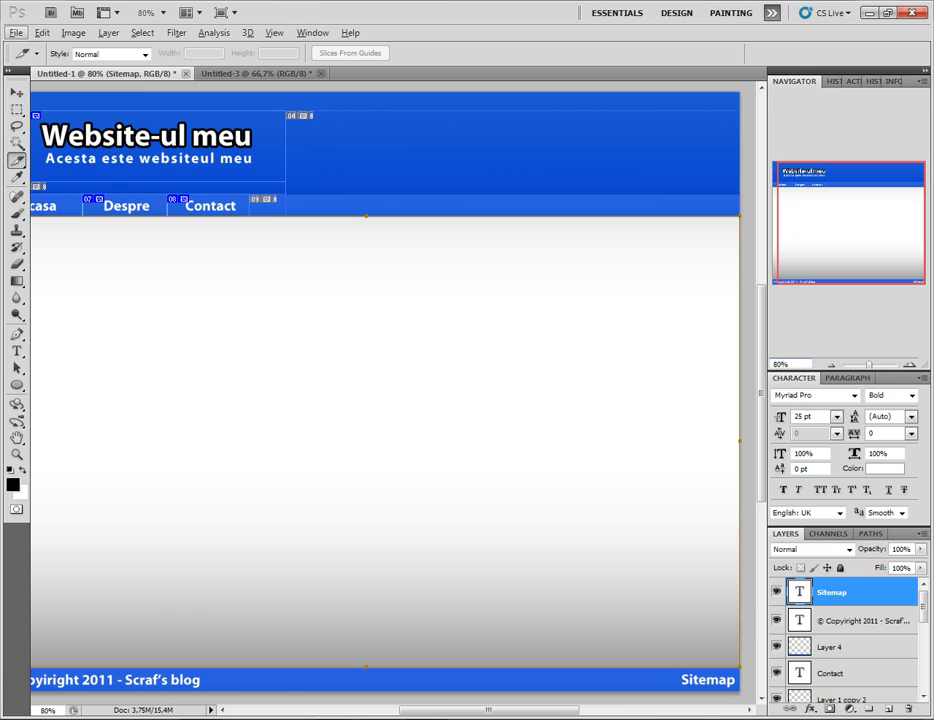
{"action": "scroll", "coordinate": [400, 450], "scroll_direction": "up", "scroll_amount": 3}
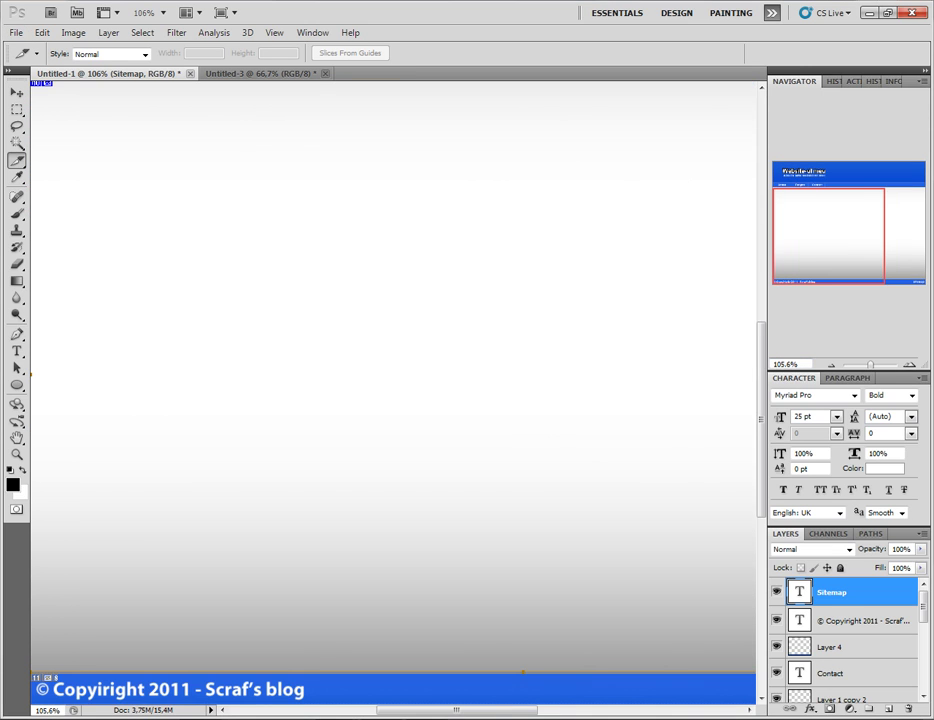
{"action": "scroll", "coordinate": [393, 380], "scroll_direction": "right", "scroll_amount": 5}
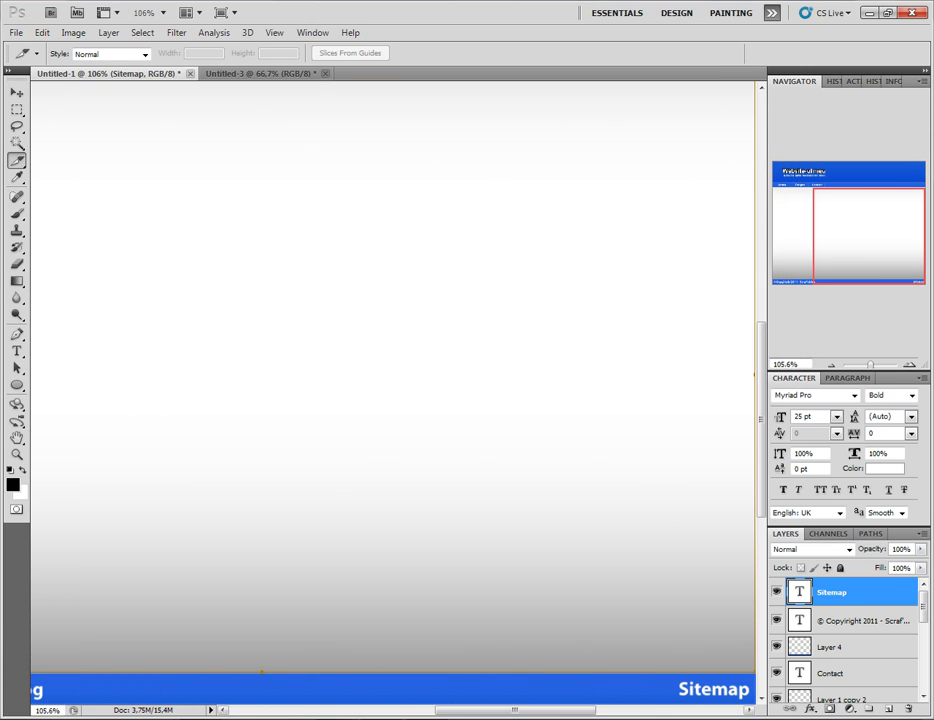
{"action": "left_click_drag", "start_coordinate": [680, 688], "coordinate": [723, 674]}
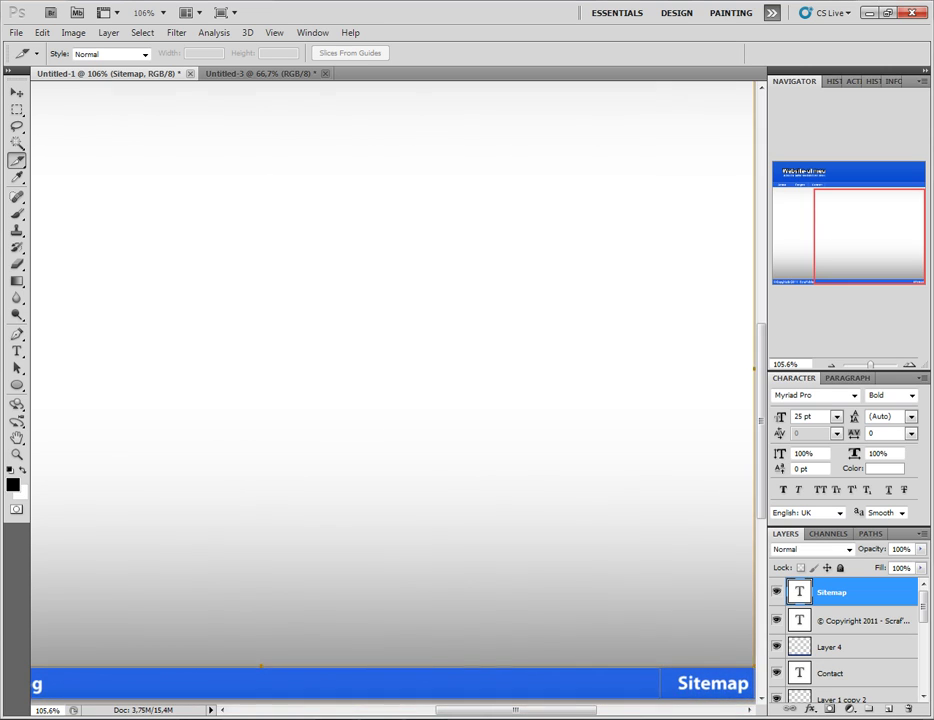
{"action": "left_click_drag", "start_coordinate": [723, 674], "coordinate": [738, 665]}
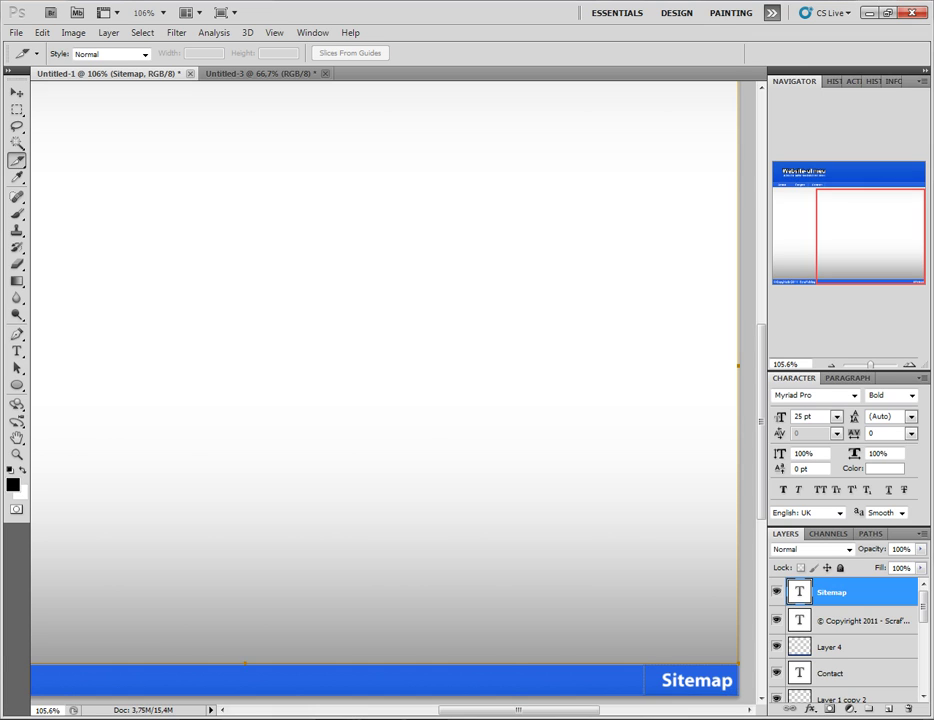
{"action": "scroll", "coordinate": [384, 380], "scroll_direction": "left", "scroll_amount": 3}
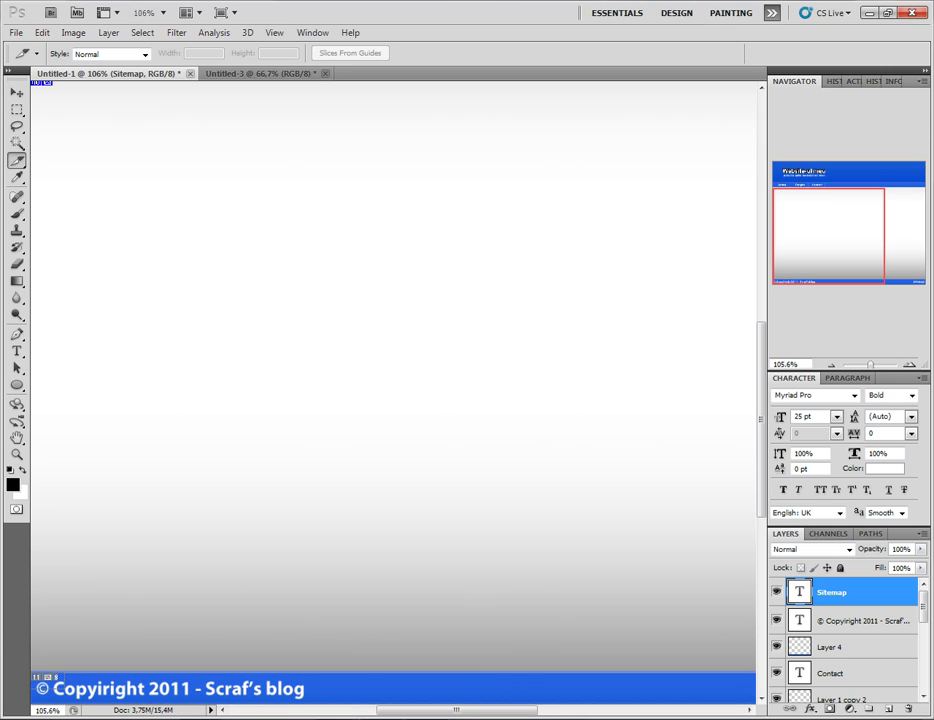
{"action": "scroll", "coordinate": [392, 380], "scroll_direction": "down", "scroll_amount": 2}
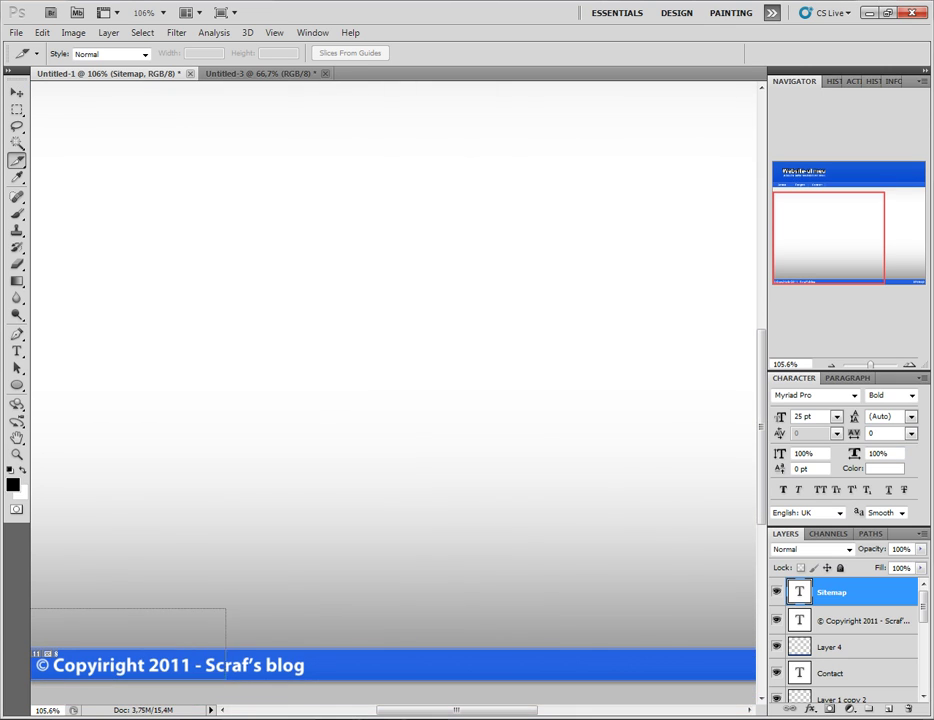
{"action": "scroll", "coordinate": [392, 380], "scroll_direction": "down", "scroll_amount": 2}
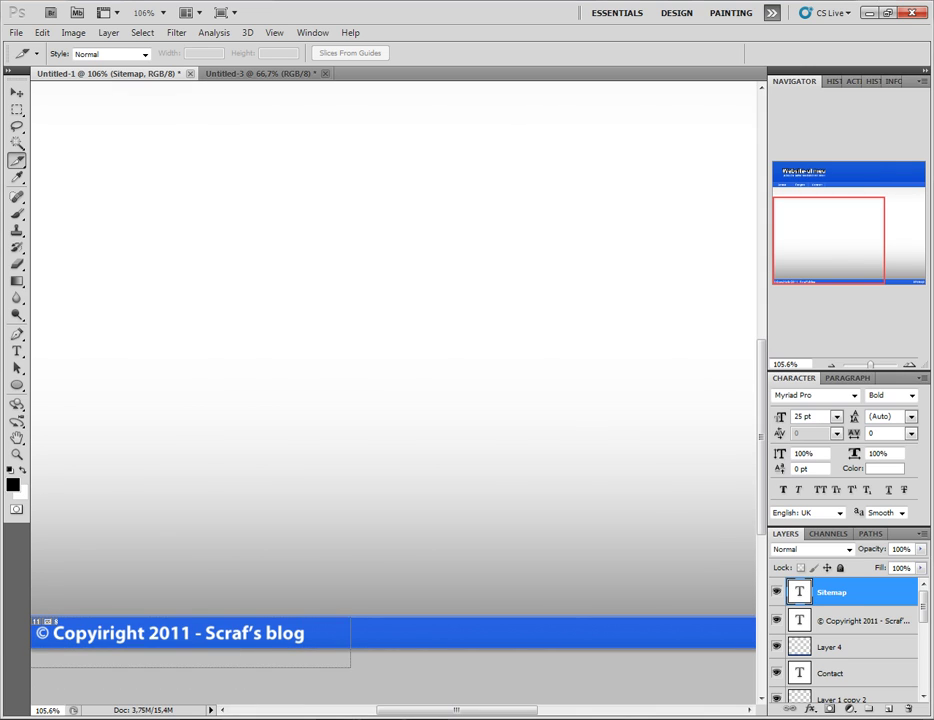
{"action": "scroll", "coordinate": [392, 380], "scroll_direction": "right", "scroll_amount": 2}
{"action": "scroll", "coordinate": [392, 380], "scroll_direction": "right", "scroll_amount": 3}
{"action": "scroll", "coordinate": [392, 380], "scroll_direction": "right", "scroll_amount": 2}
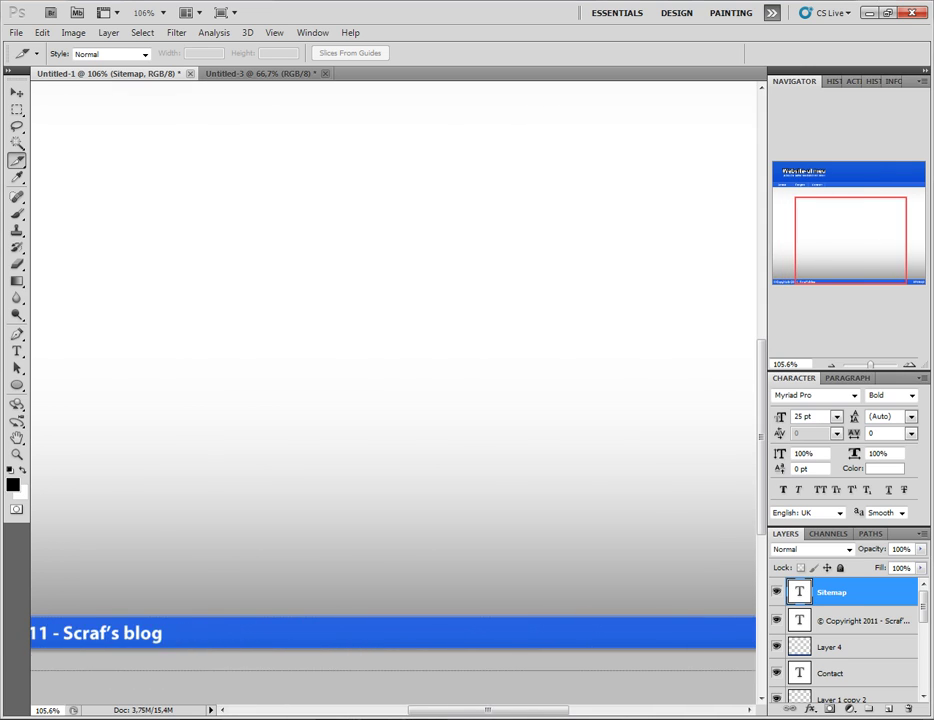
{"action": "scroll", "coordinate": [392, 380], "scroll_direction": "right", "scroll_amount": 2}
{"action": "scroll", "coordinate": [392, 380], "scroll_direction": "right", "scroll_amount": 3}
{"action": "scroll", "coordinate": [392, 380], "scroll_direction": "right", "scroll_amount": 3}
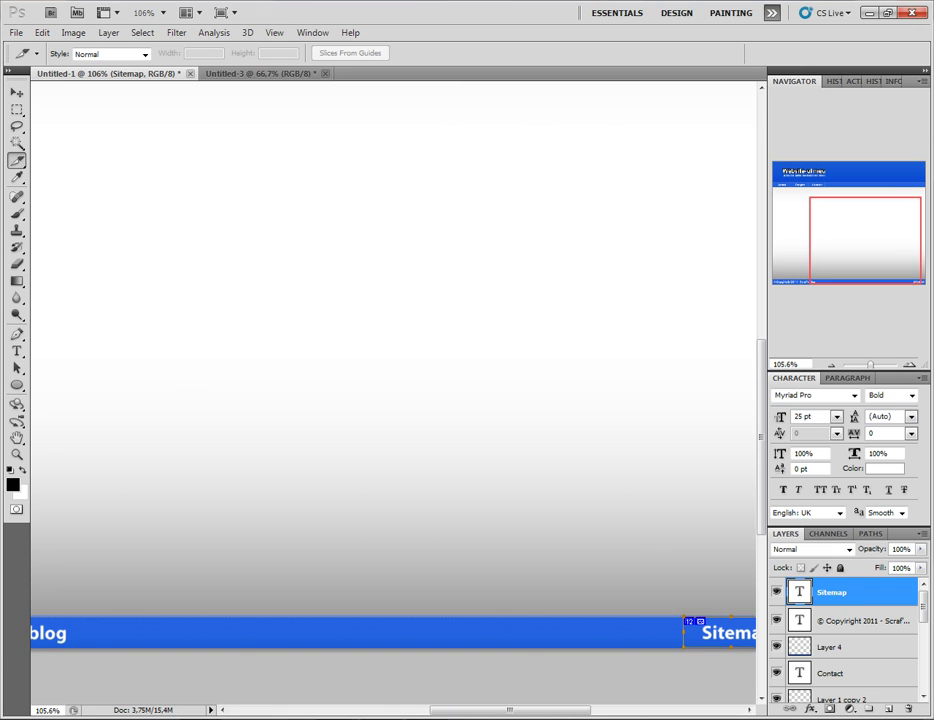
{"action": "scroll", "coordinate": [500, 460], "scroll_direction": "down", "scroll_amount": 3}
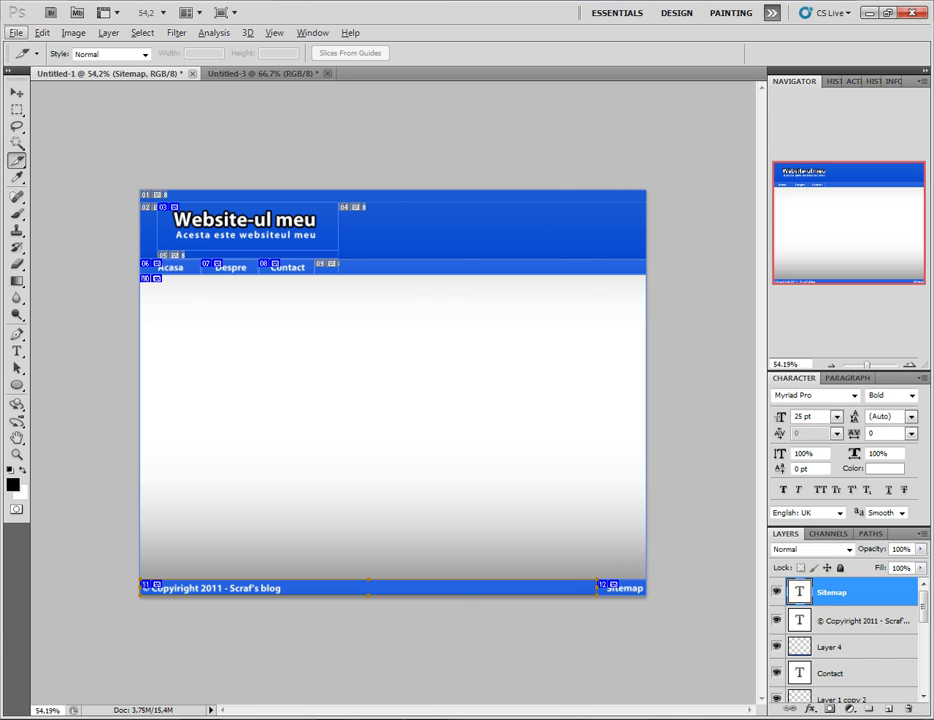
- Close the Untitled-3 document without saving changes
{"action": "key", "text": "ctrl+Tab"}
{"action": "key", "text": "ctrl+w"}
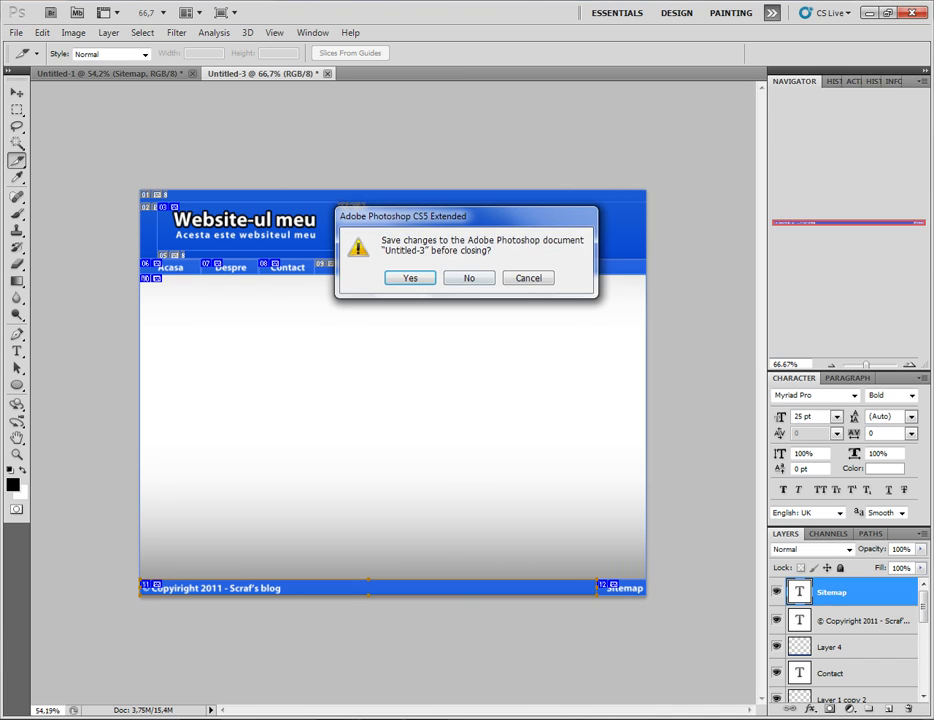
{"action": "key", "text": "n"}
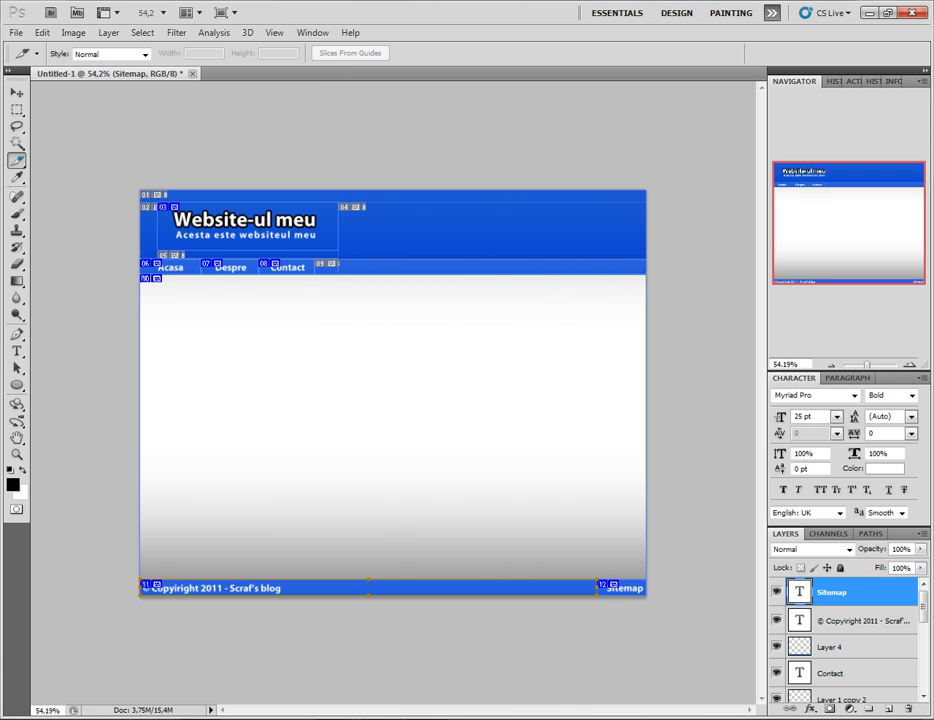
{"action": "left_click", "coordinate": [16, 32]}
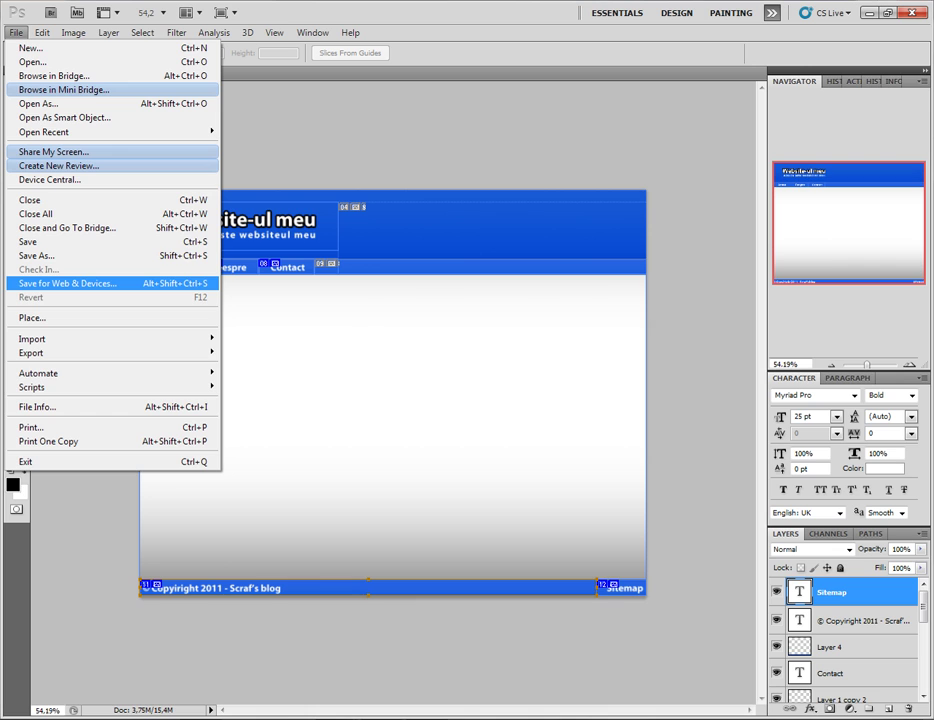
- In Save for Web & Devices, set the output format to PNG-24 and proceed to saving
{"action": "left_click", "coordinate": [80, 283]}
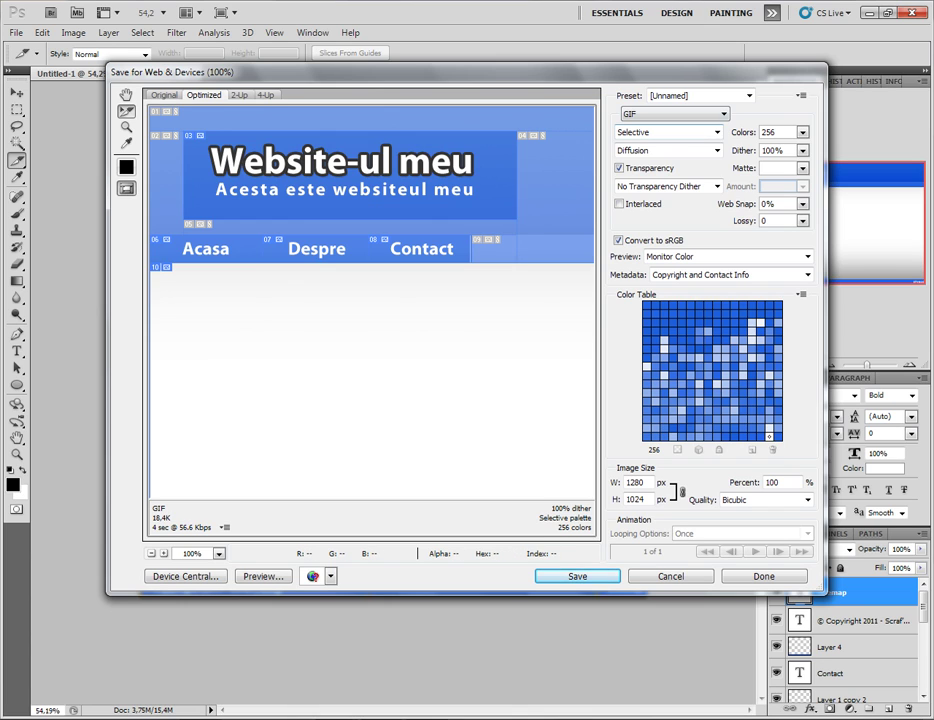
{"action": "left_click", "coordinate": [748, 95]}
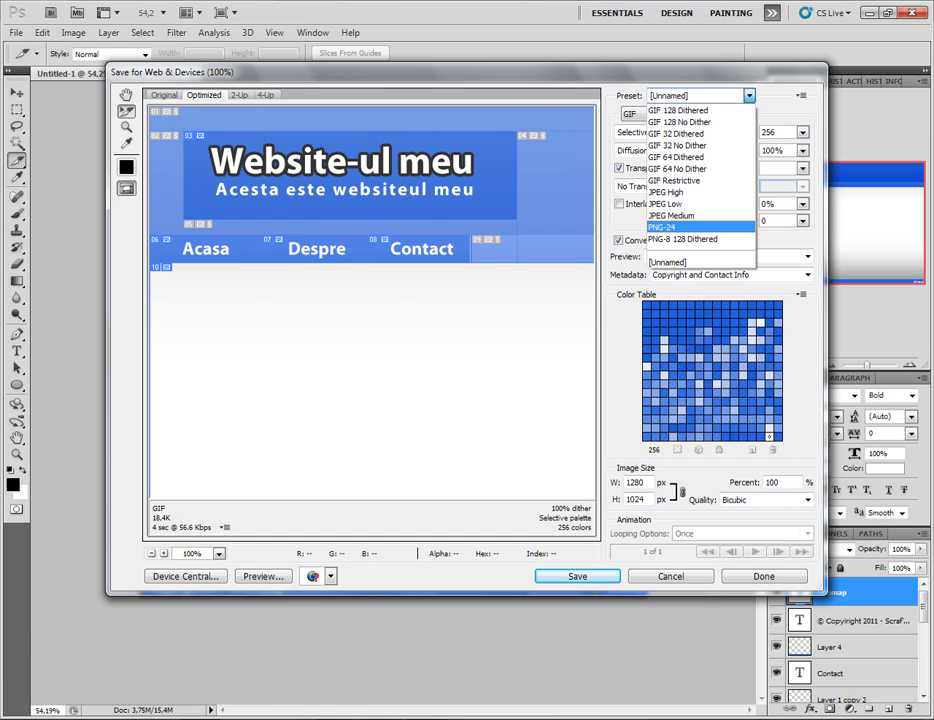
{"action": "left_click", "coordinate": [680, 227]}
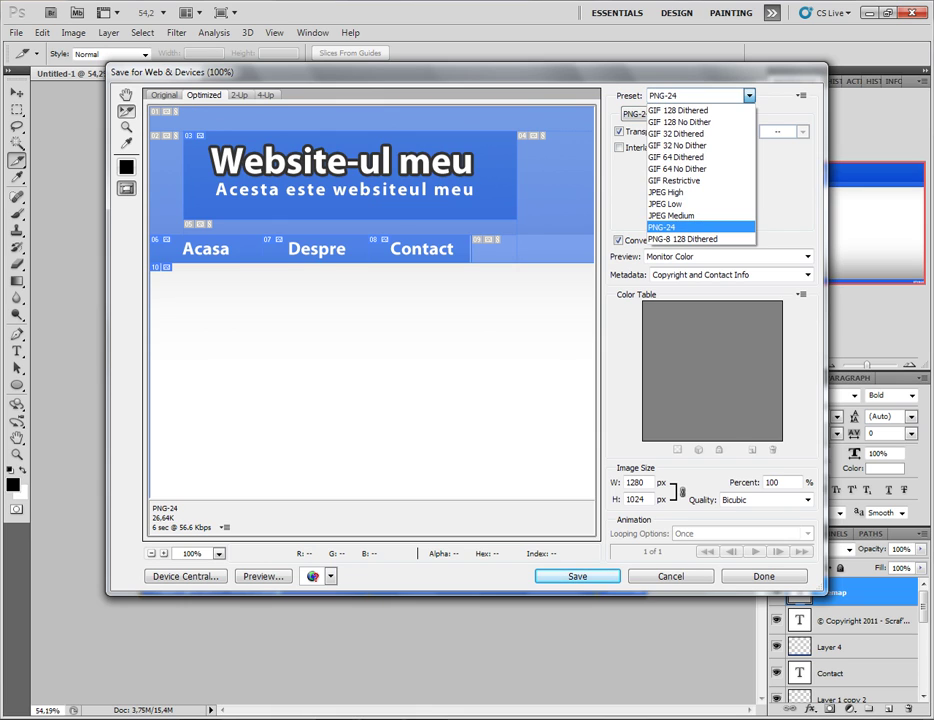
{"action": "left_click", "coordinate": [680, 227]}
{"action": "left_click", "coordinate": [675, 114]}
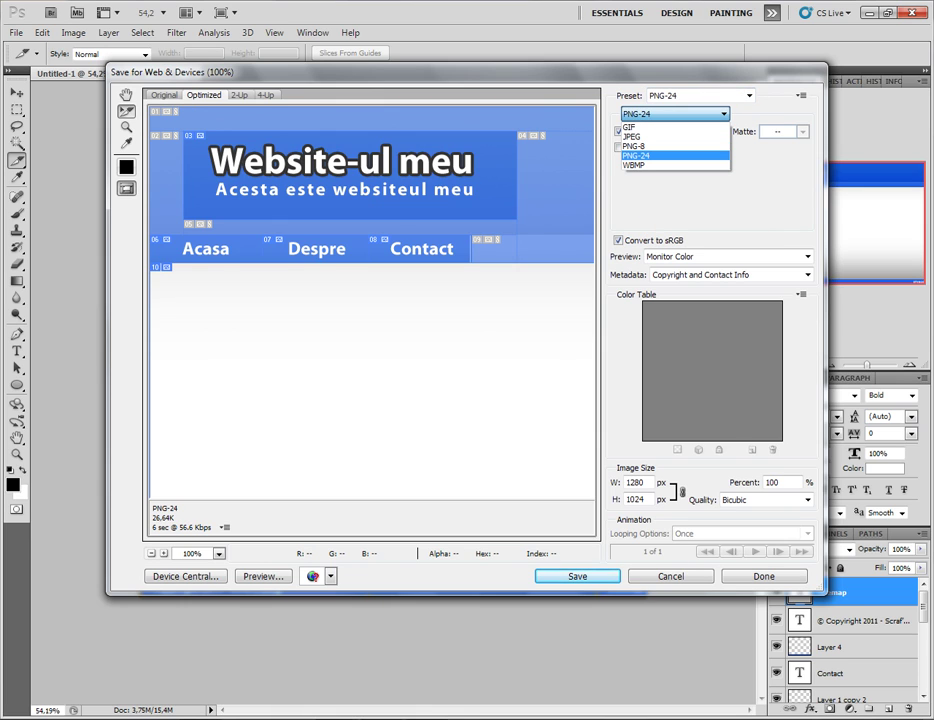
{"action": "left_click", "coordinate": [634, 146]}
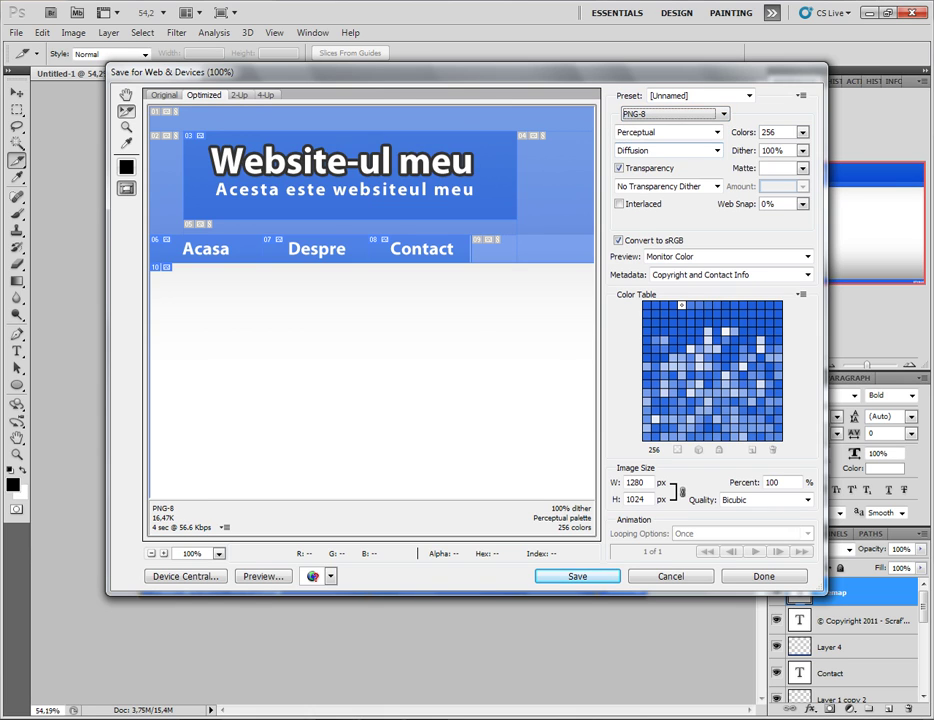
{"action": "left_click", "coordinate": [700, 114]}
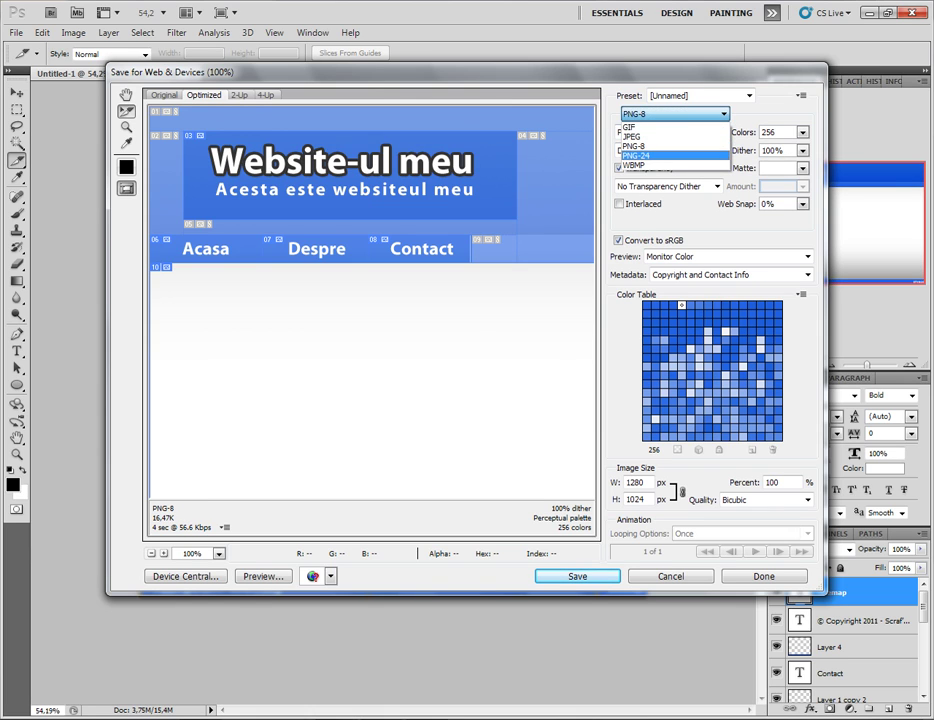
{"action": "left_click", "coordinate": [715, 156]}
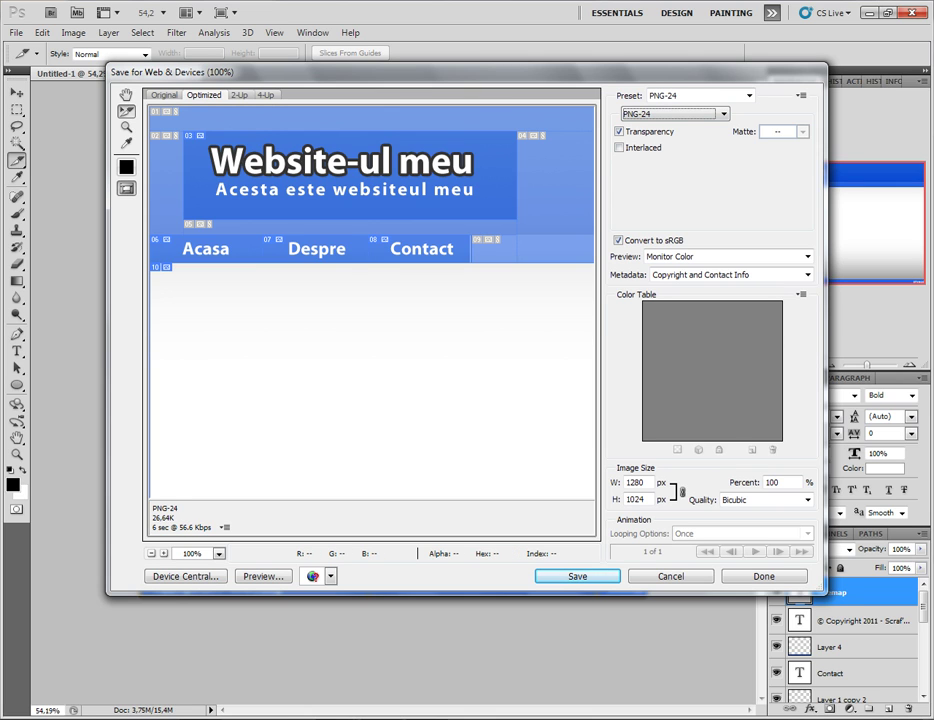
{"action": "key", "text": "Return"}
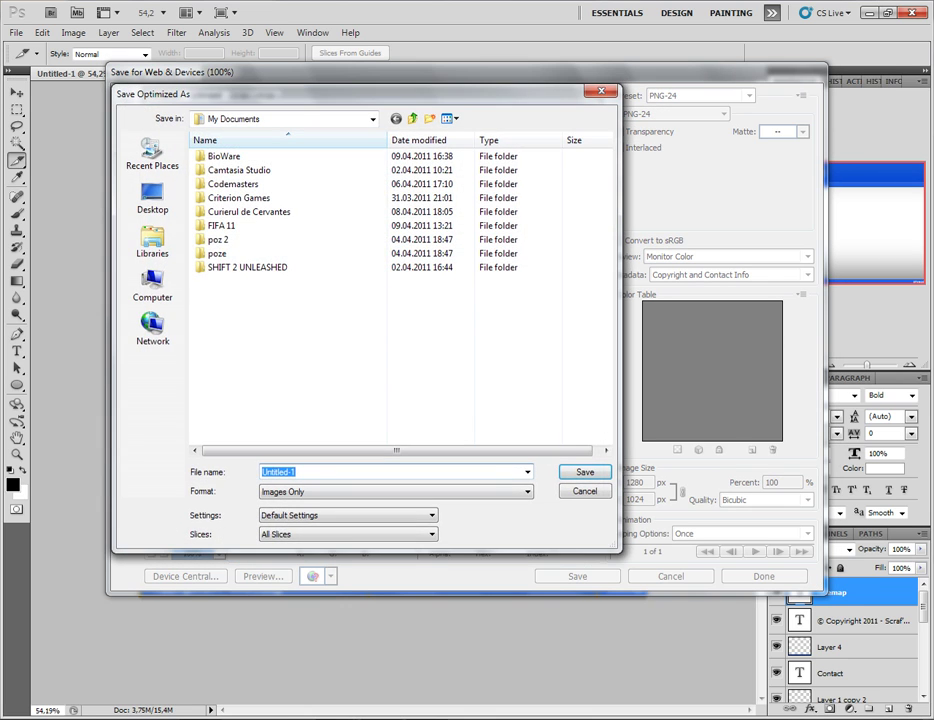
- Create a new 'images' folder inside the Desktop's Site folder
{"action": "left_click", "coordinate": [152, 195]}
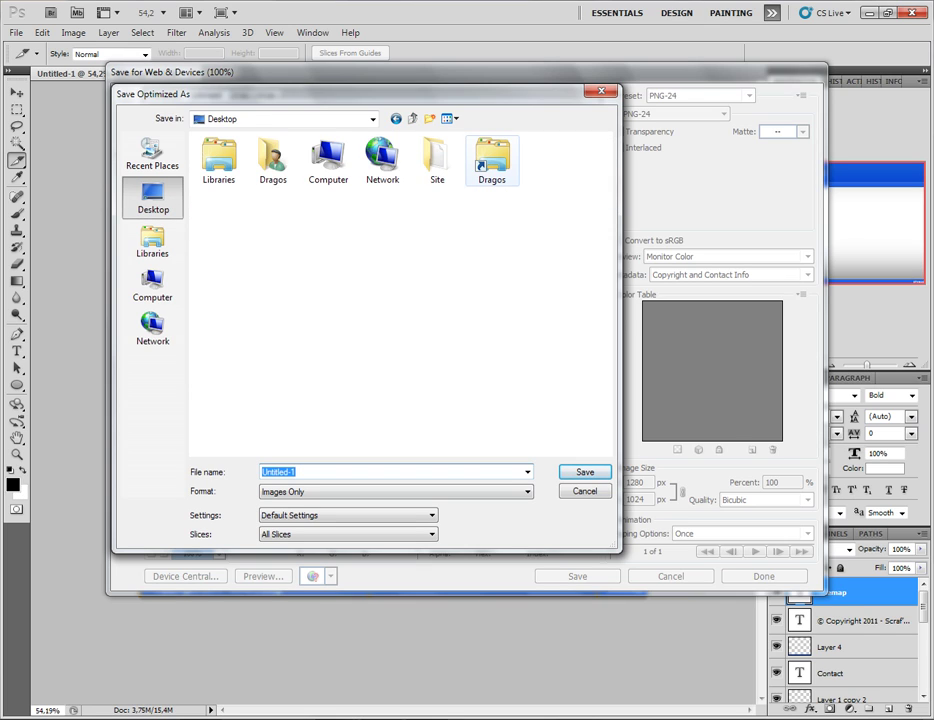
{"action": "double_click", "coordinate": [437, 160]}
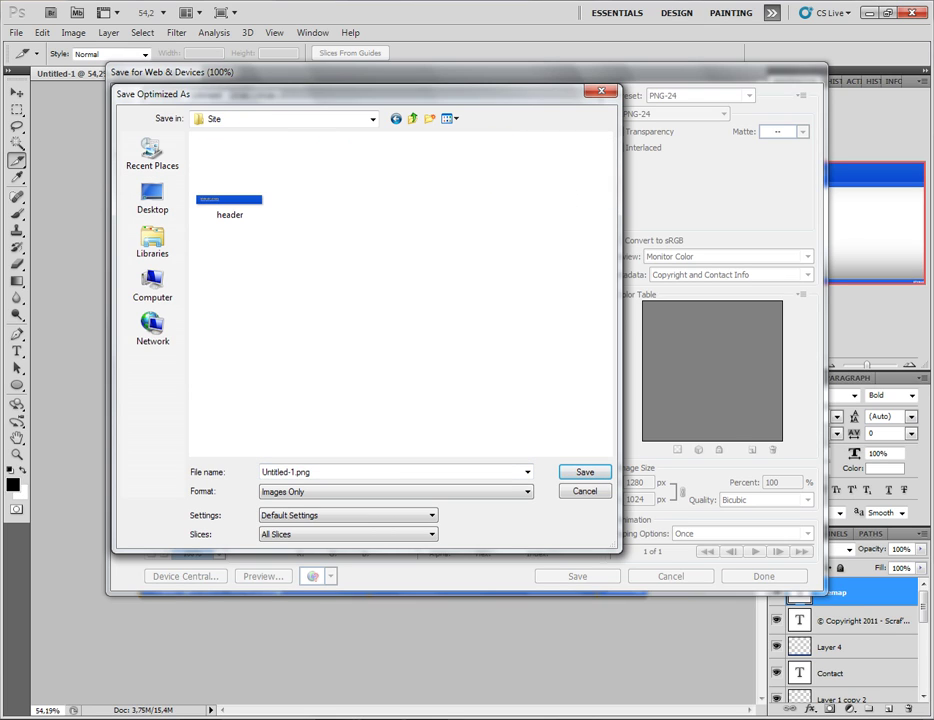
{"action": "left_click", "coordinate": [430, 118]}
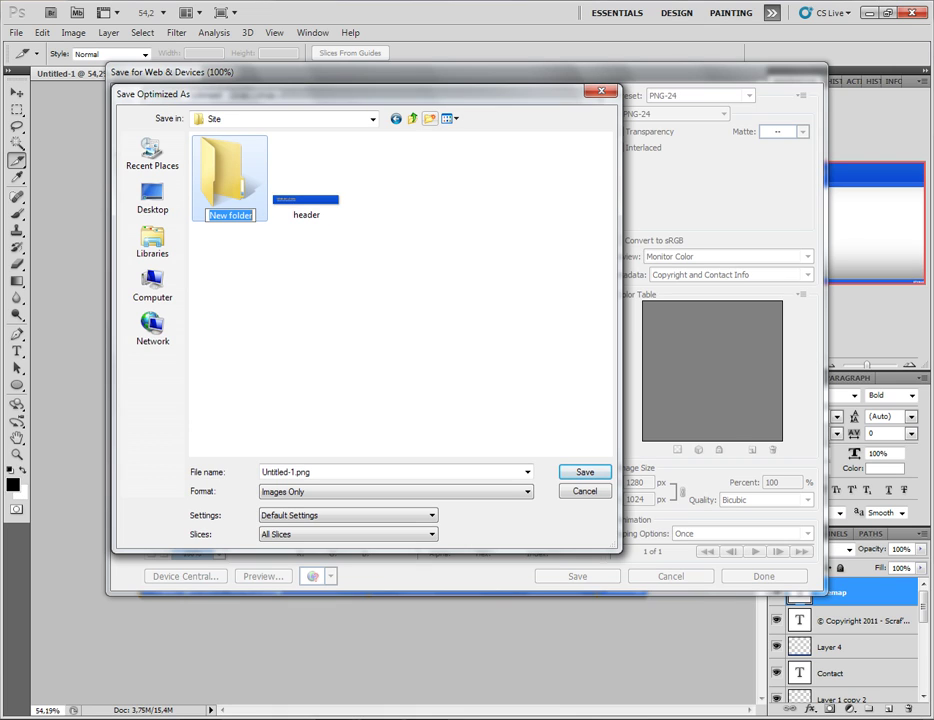
{"action": "type", "text": "images"}
{"action": "key", "text": "Return"}
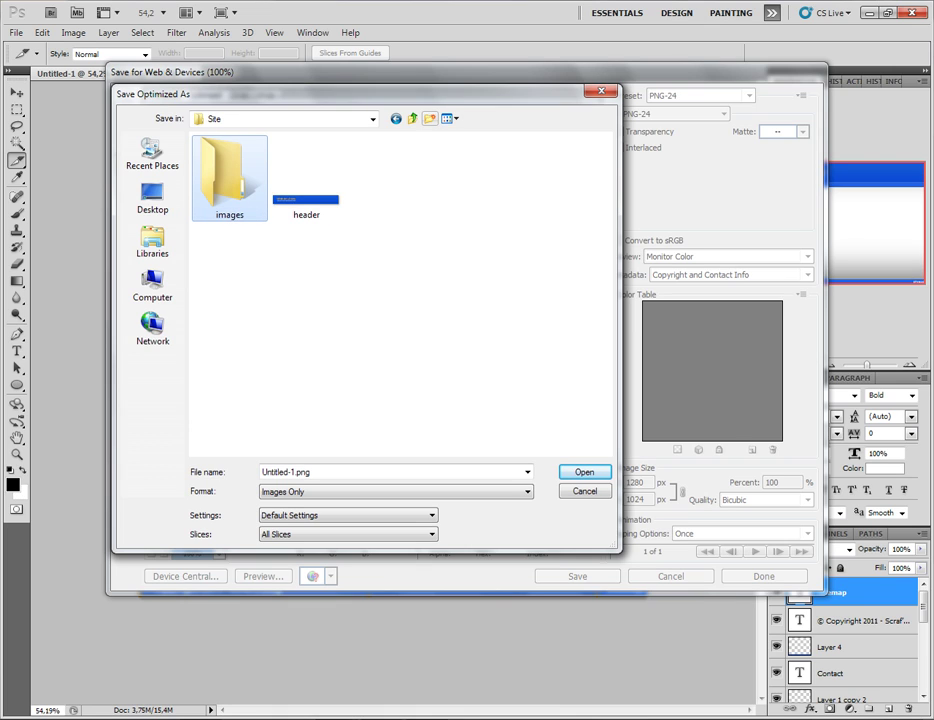
- Set the Save for Web format to HTML and Images
{"action": "key", "text": "Tab"}
{"action": "key", "text": "Tab"}
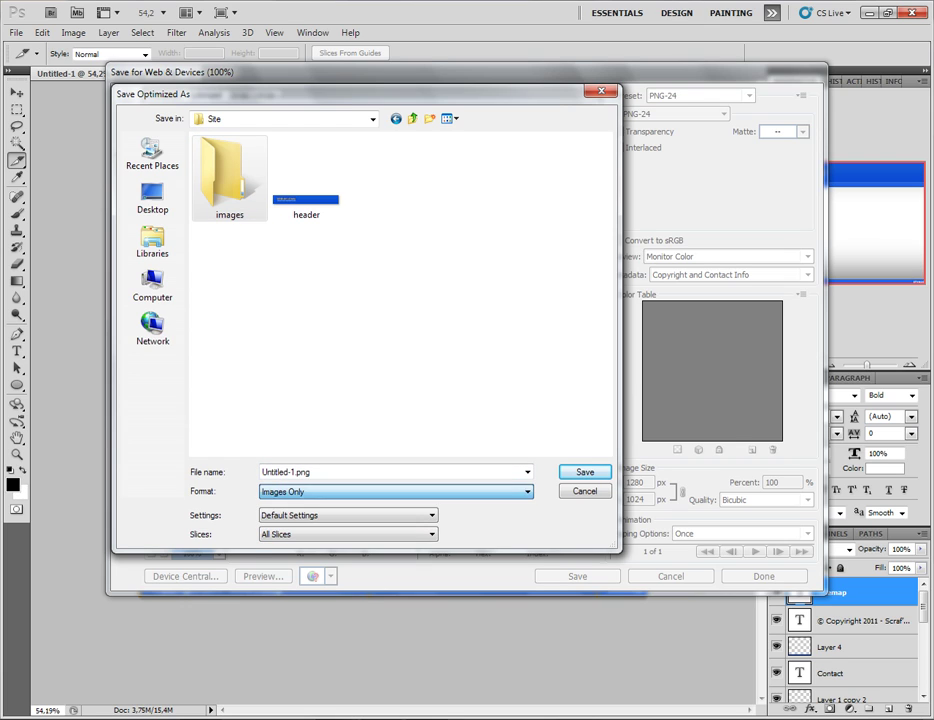
{"action": "key", "text": "alt+Down"}
{"action": "key", "text": "Down"}
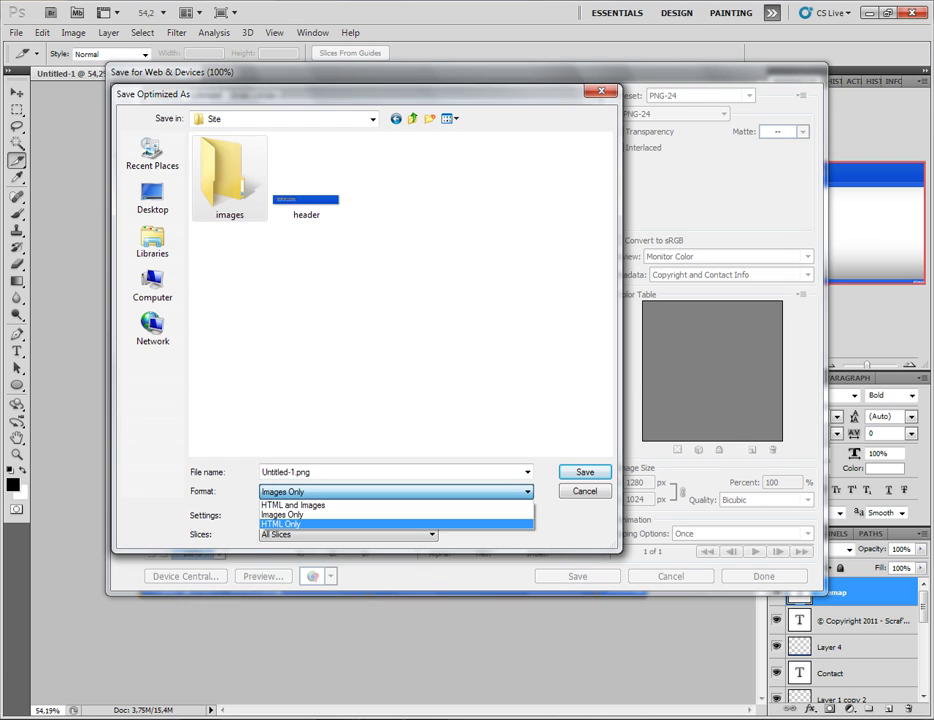
{"action": "key", "text": "Up"}
{"action": "key", "text": "Up"}
{"action": "key", "text": "Return"}
{"action": "key", "text": "Tab"}
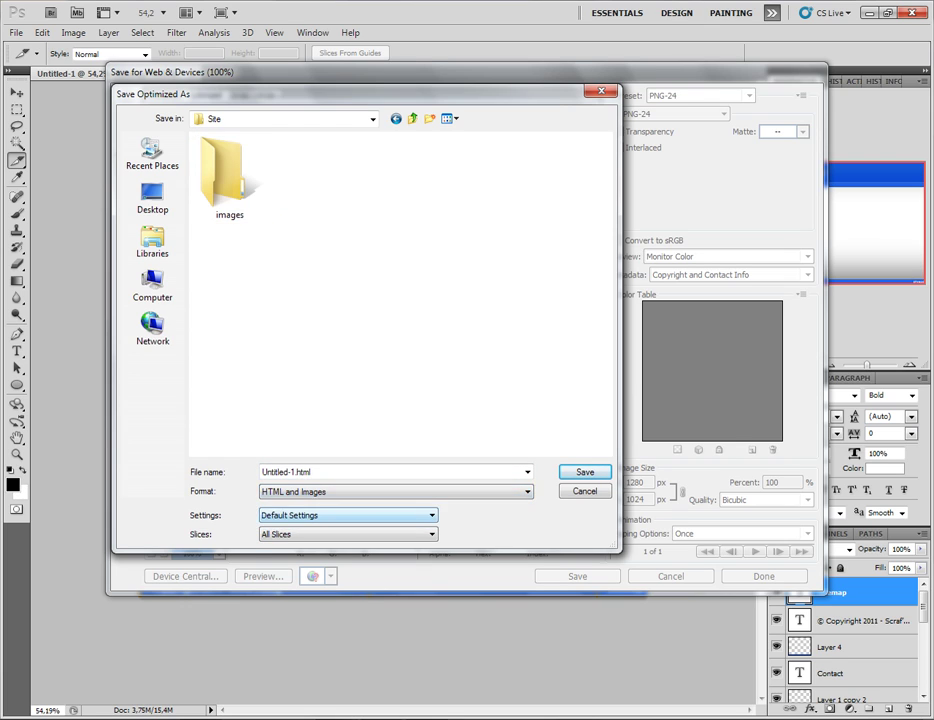
- Save into the images folder with the file name index.html
{"action": "key", "text": "Return"}
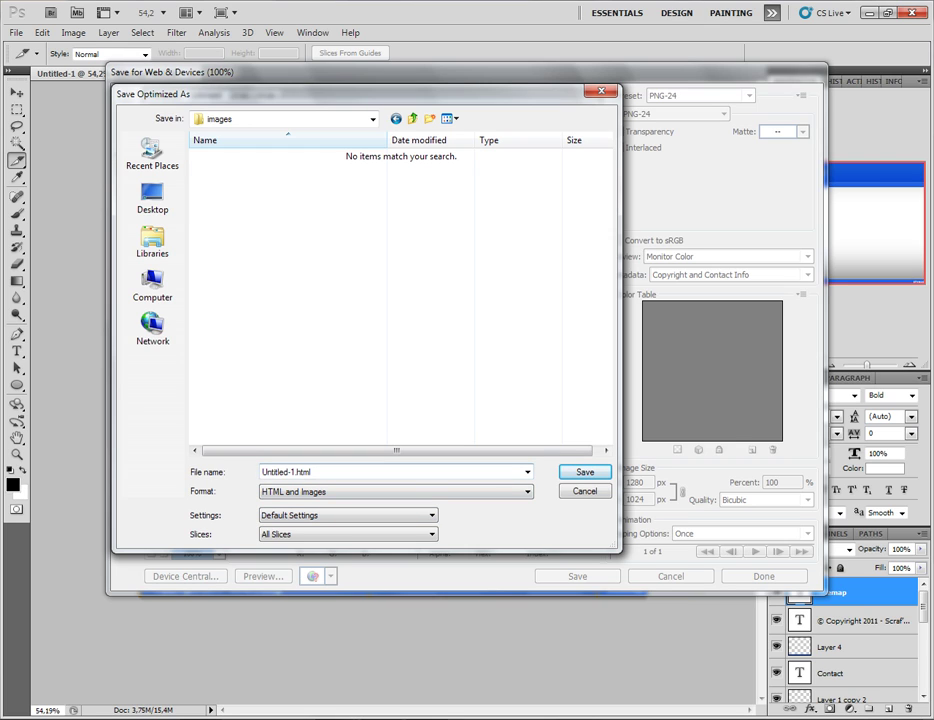
{"action": "key", "text": "Tab"}
{"action": "key", "text": "shift+Left"}
{"action": "key", "text": "shift+Left"}
{"action": "key", "text": "shift+Left"}
{"action": "type", "text": "inde"}
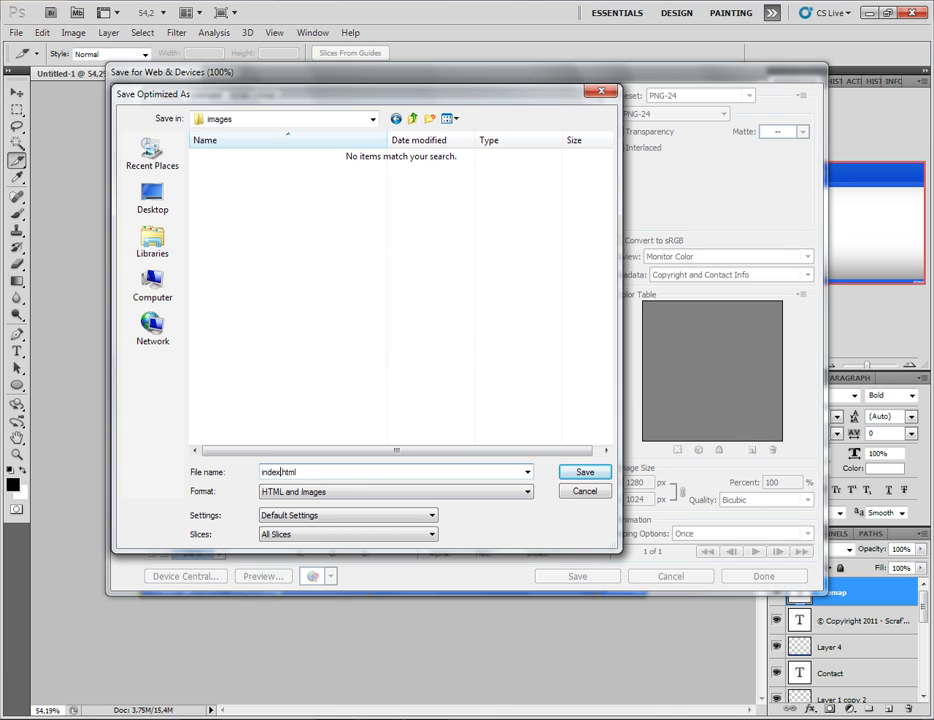
{"action": "type", "text": "x"}
{"action": "key", "text": "Return"}
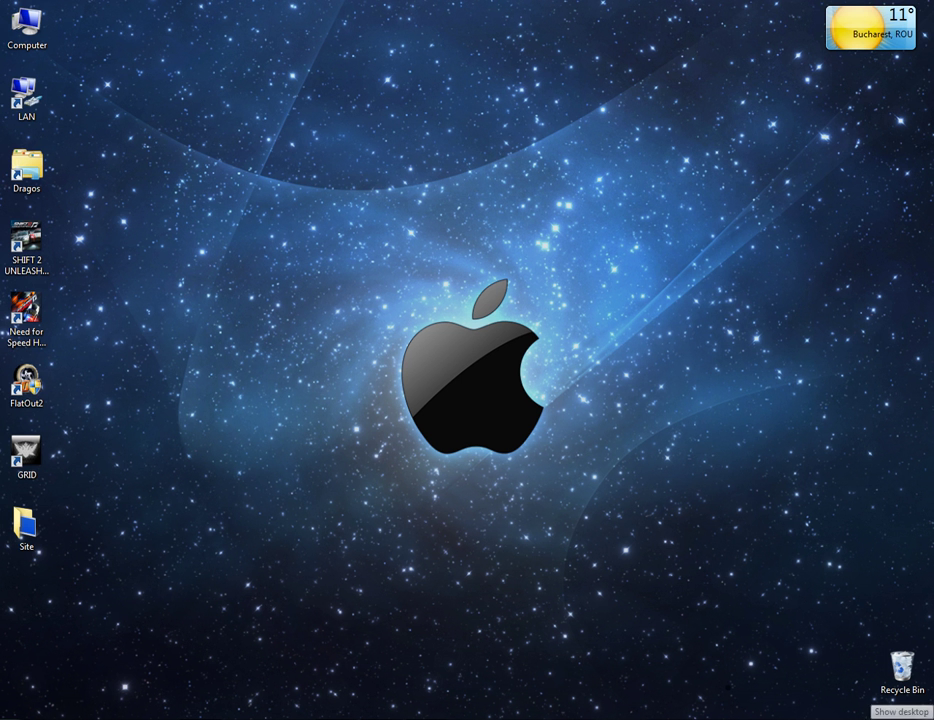
- Open index.html from Desktop\Site\images so it displays in Firefox
{"action": "double_click", "coordinate": [26, 525]}
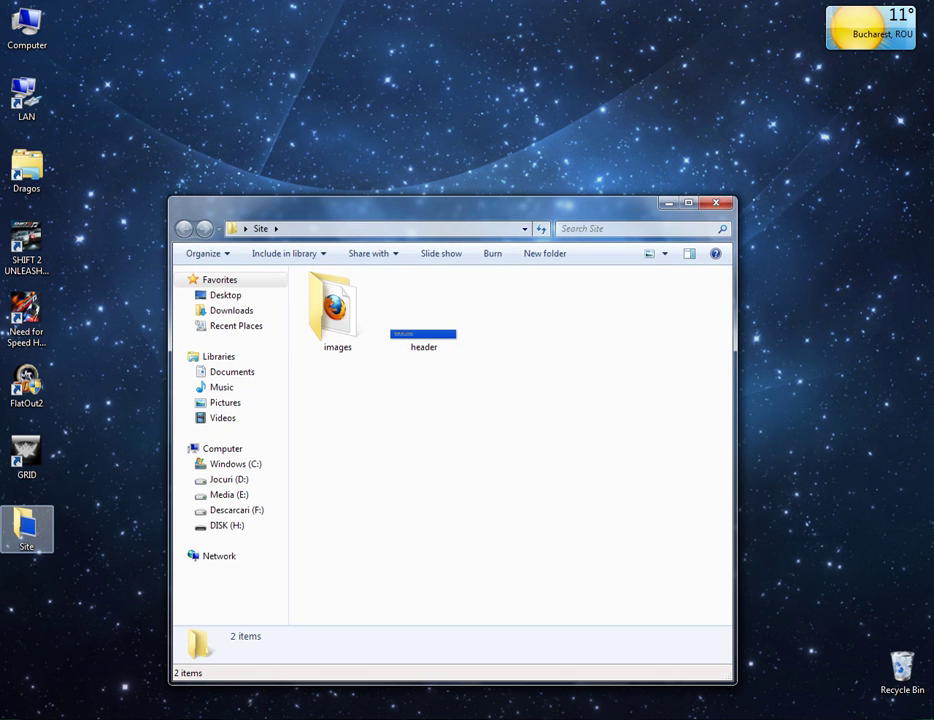
{"action": "double_click", "coordinate": [338, 311]}
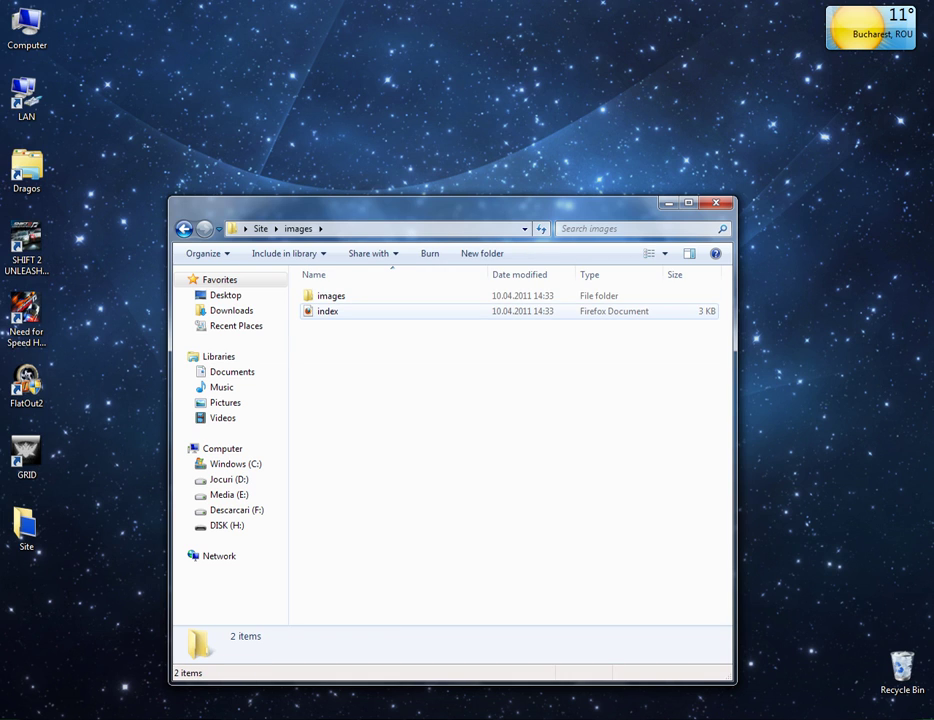
{"action": "double_click", "coordinate": [327, 311]}
- Scroll around the exported index page in Firefox to inspect its layout
{"action": "scroll", "coordinate": [460, 400], "scroll_direction": "down", "scroll_amount": 2}
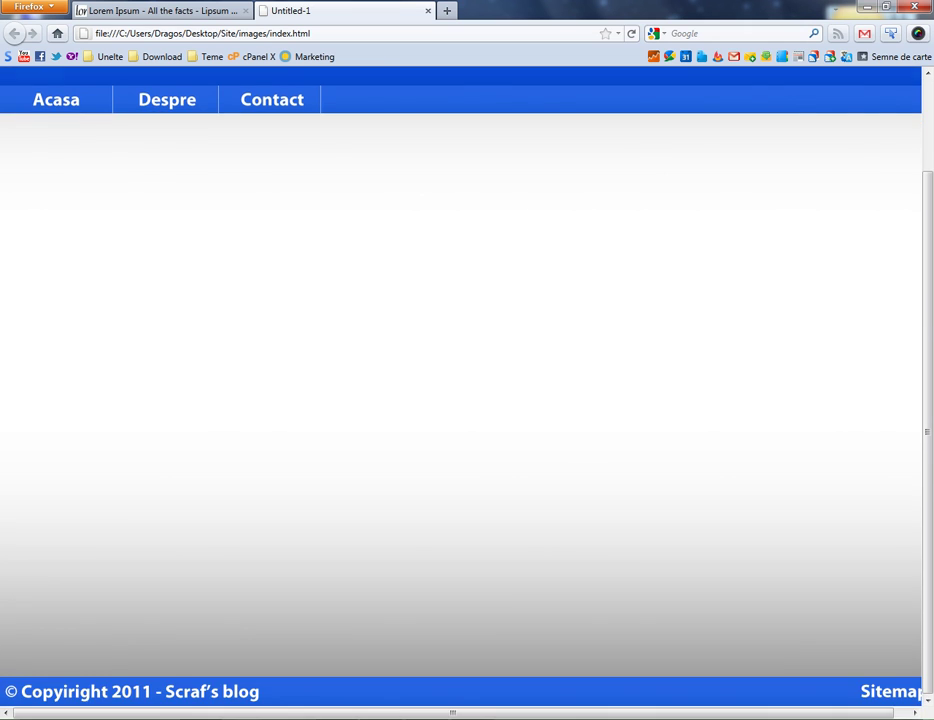
{"action": "scroll", "coordinate": [460, 400], "scroll_direction": "up", "scroll_amount": 2}
{"action": "scroll", "coordinate": [460, 400], "scroll_direction": "down", "scroll_amount": 2}
{"action": "scroll", "coordinate": [460, 400], "scroll_direction": "right", "scroll_amount": 1}
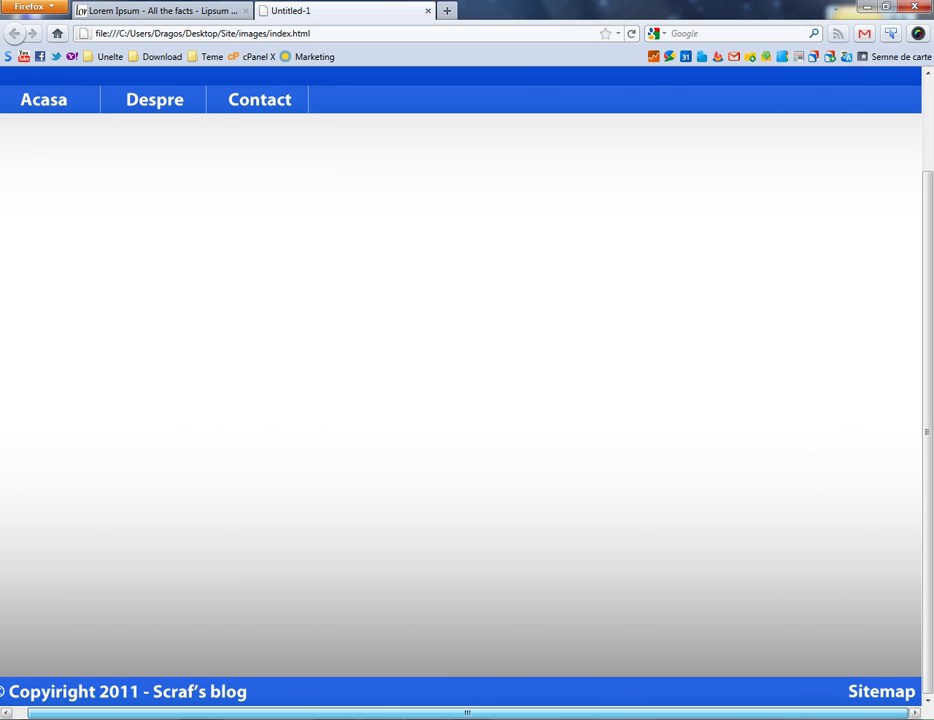
{"action": "scroll", "coordinate": [460, 400], "scroll_direction": "left", "scroll_amount": 1}
{"action": "scroll", "coordinate": [460, 400], "scroll_direction": "up", "scroll_amount": 2}
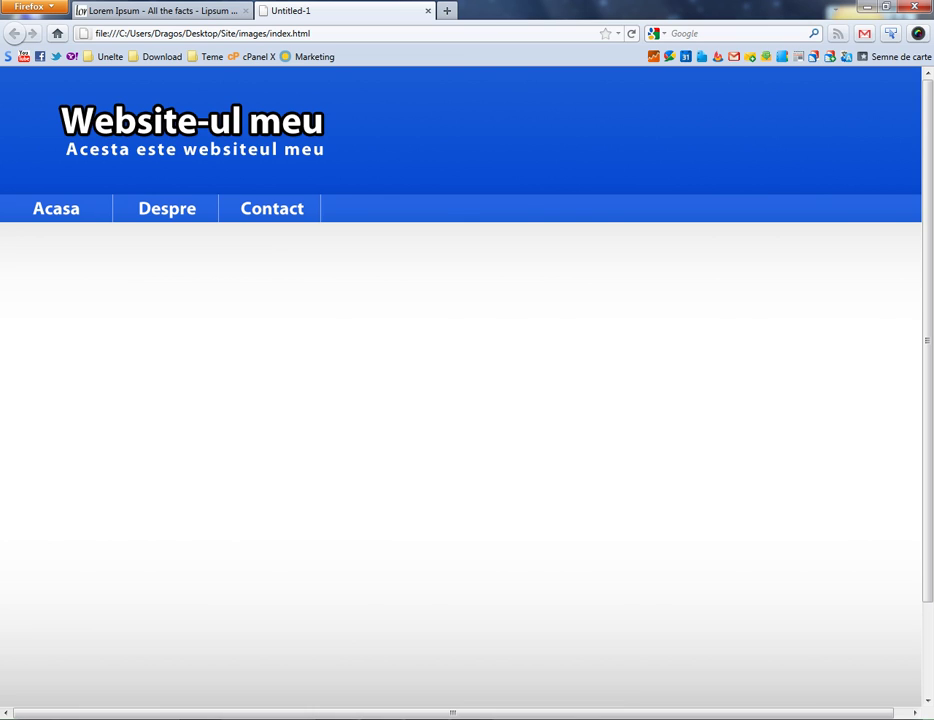
- View the Acasa slice image (index_06.gif) alone, return to index.html, then switch to Explorer
{"action": "right_click", "coordinate": [80, 205]}
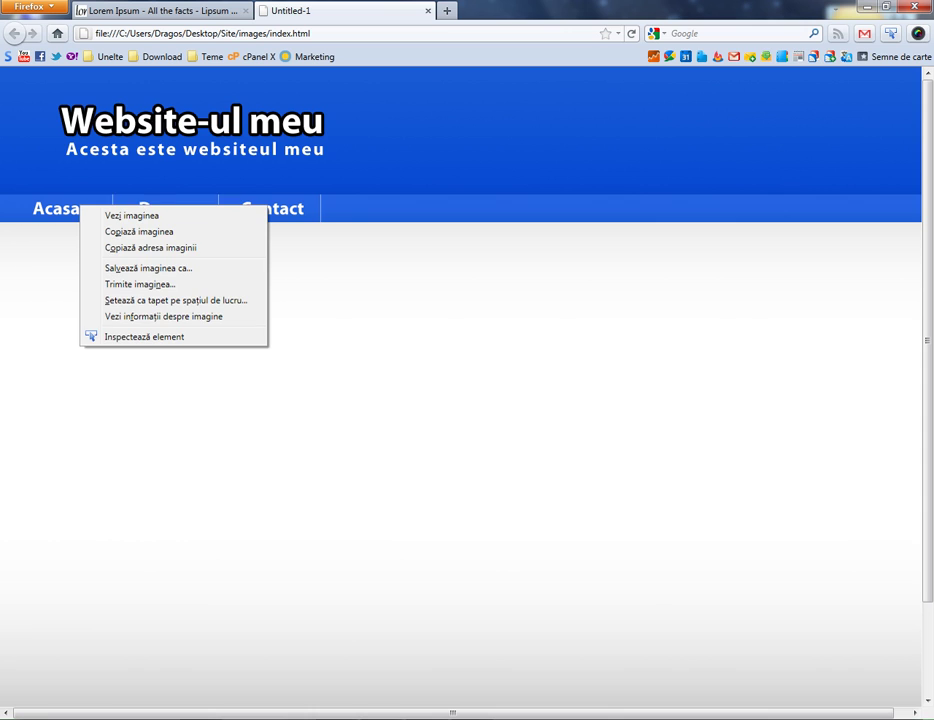
{"action": "left_click", "coordinate": [131, 215]}
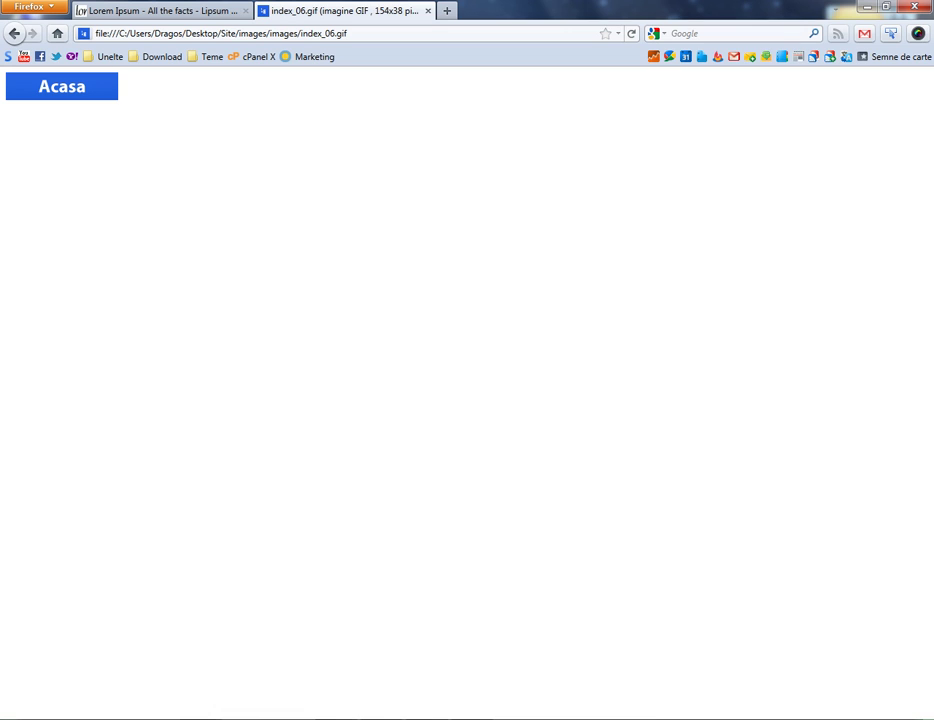
{"action": "left_click", "coordinate": [14, 33]}
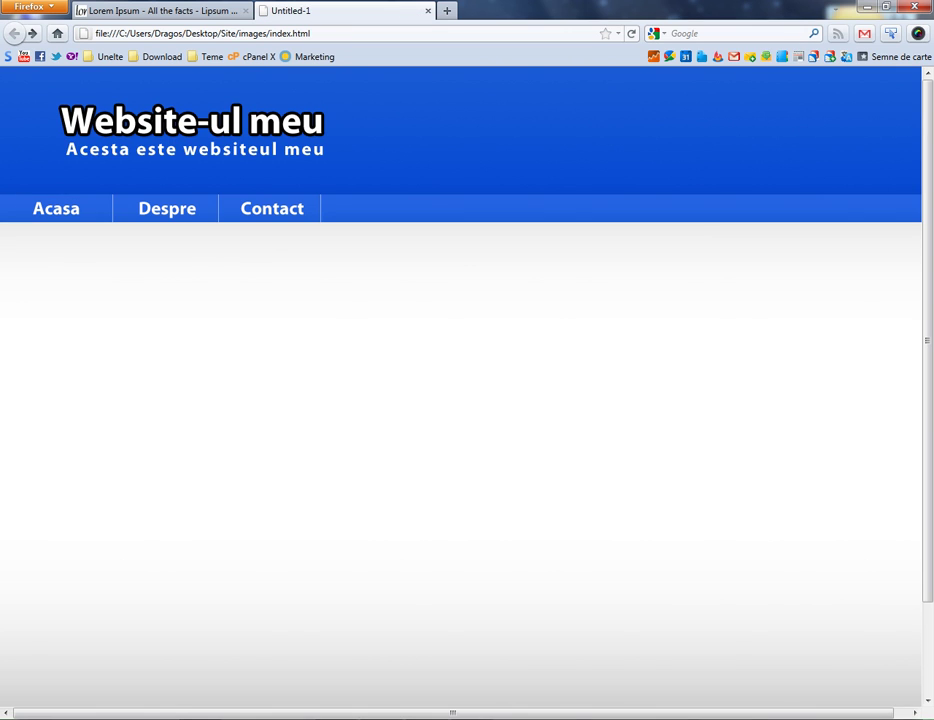
{"action": "key", "text": "alt+Tab"}
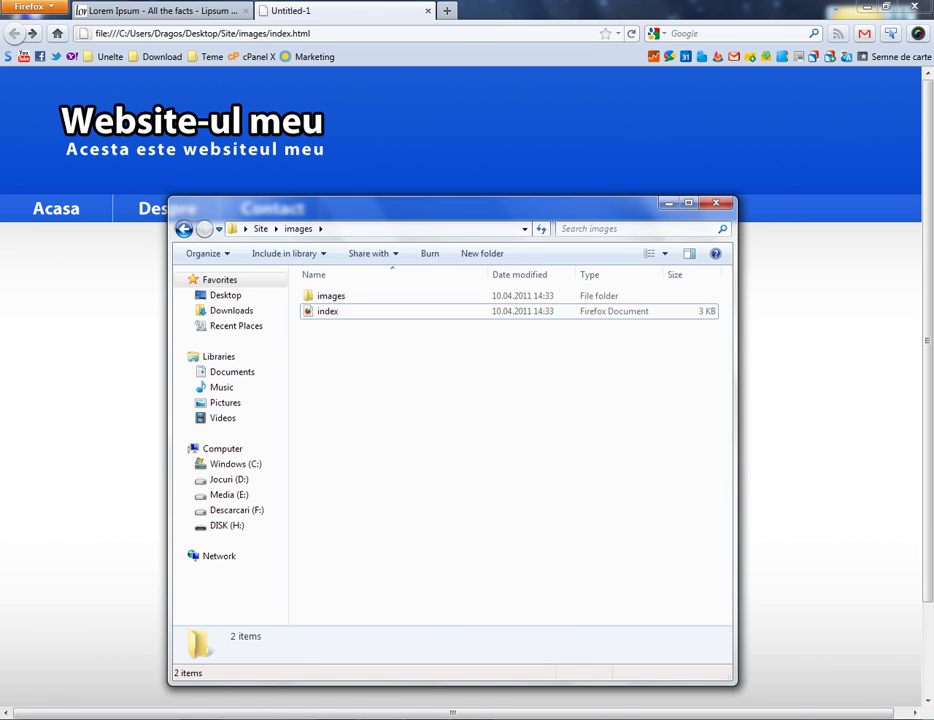
- Open index.html in Notepad++ via Edit with Notepad++
{"action": "right_click", "coordinate": [334, 311]}
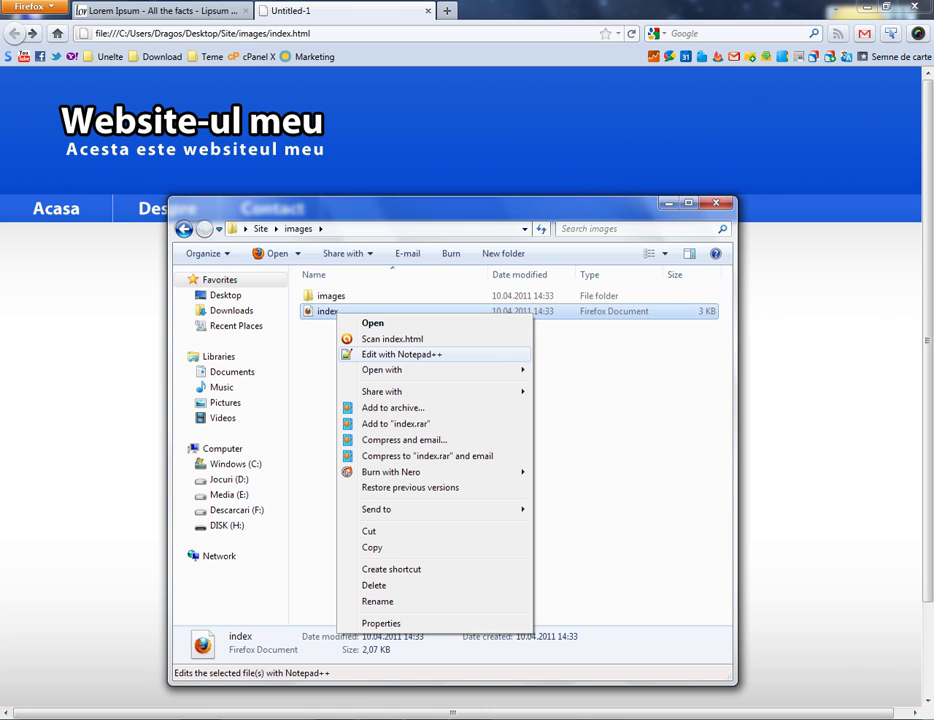
{"action": "left_click", "coordinate": [401, 354]}
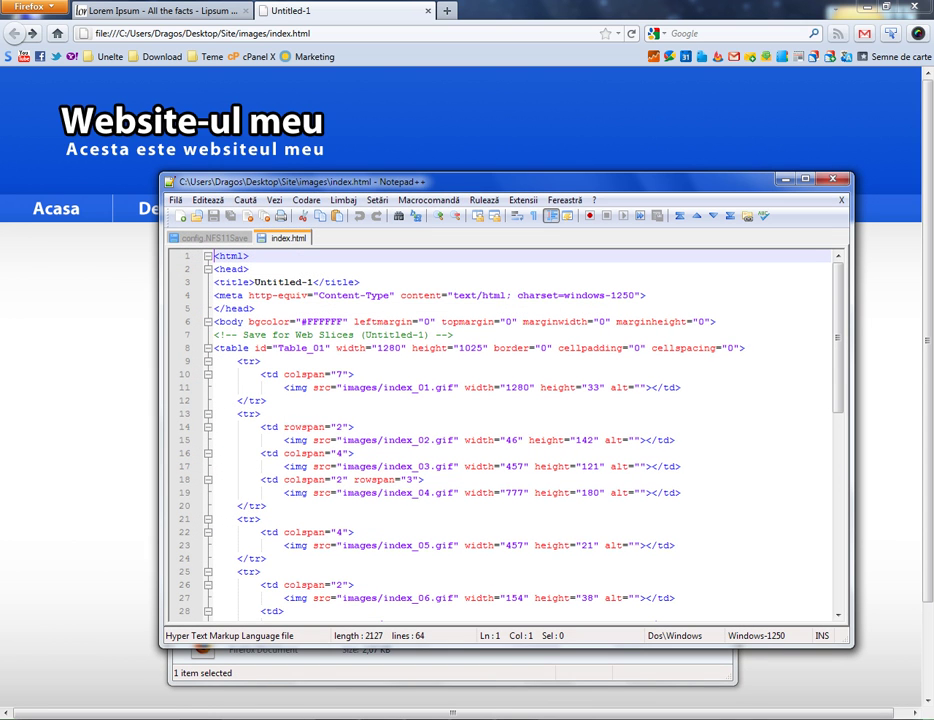
- Scroll through index.html's table code, then return to the Firefox page
{"action": "scroll", "coordinate": [838, 336], "scroll_direction": "down", "scroll_amount": 1}
{"action": "scroll", "coordinate": [838, 336], "scroll_direction": "down", "scroll_amount": 4}
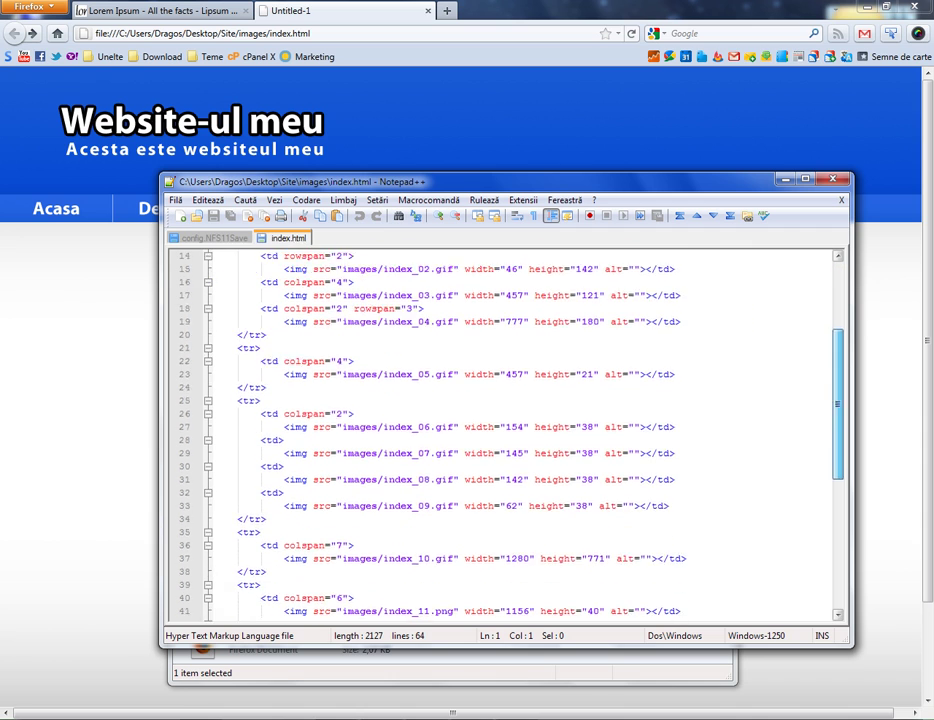
{"action": "scroll", "coordinate": [838, 336], "scroll_direction": "down", "scroll_amount": 7}
{"action": "scroll", "coordinate": [500, 433], "scroll_direction": "up", "scroll_amount": 7}
{"action": "scroll", "coordinate": [500, 433], "scroll_direction": "up", "scroll_amount": 5}
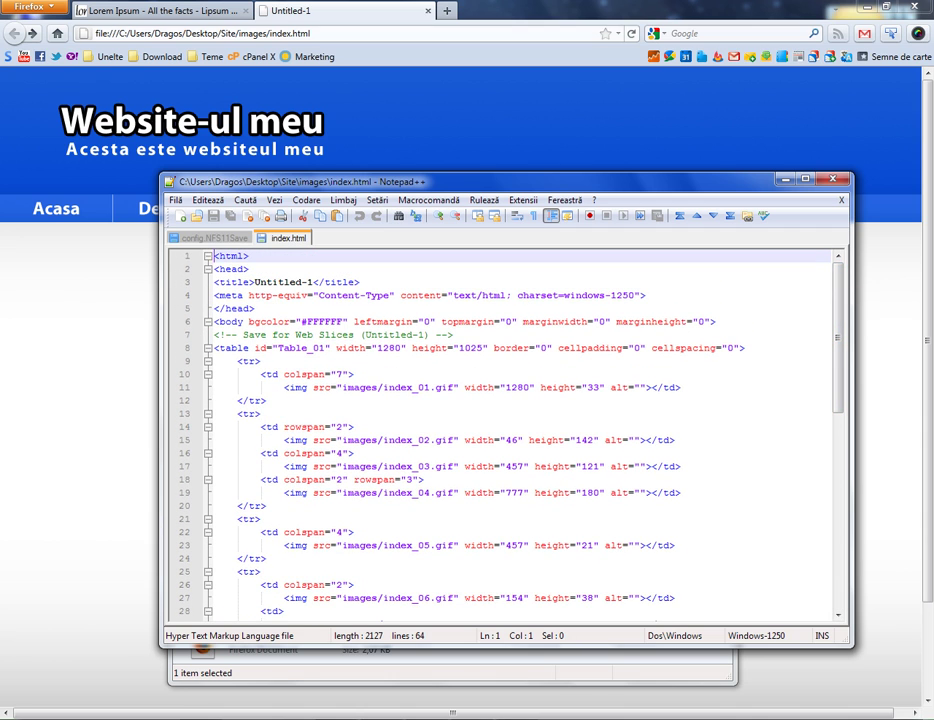
{"action": "key", "text": "alt+Tab"}
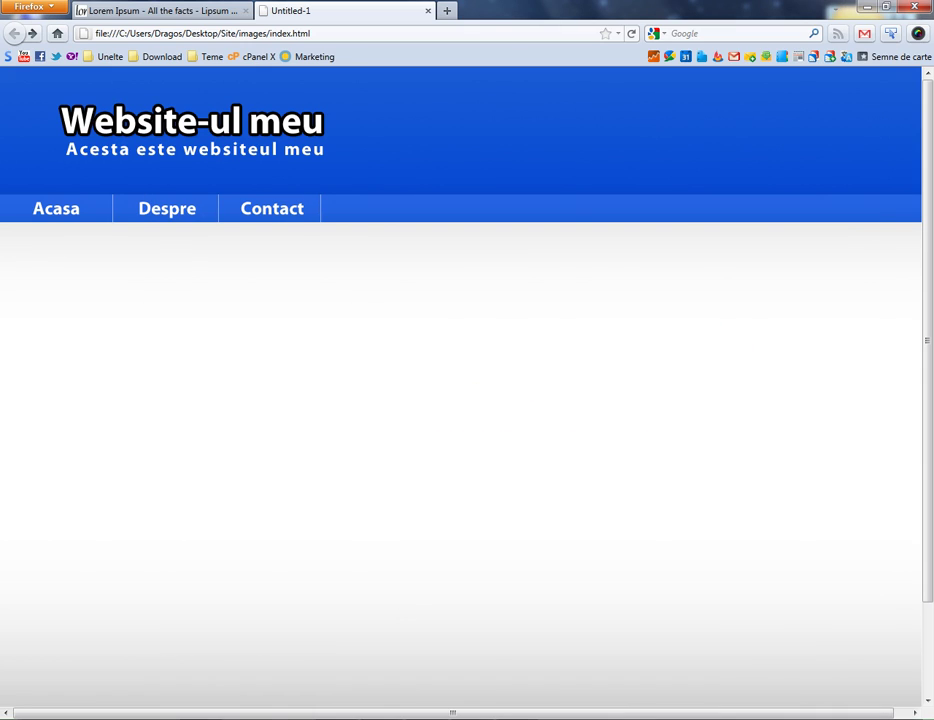